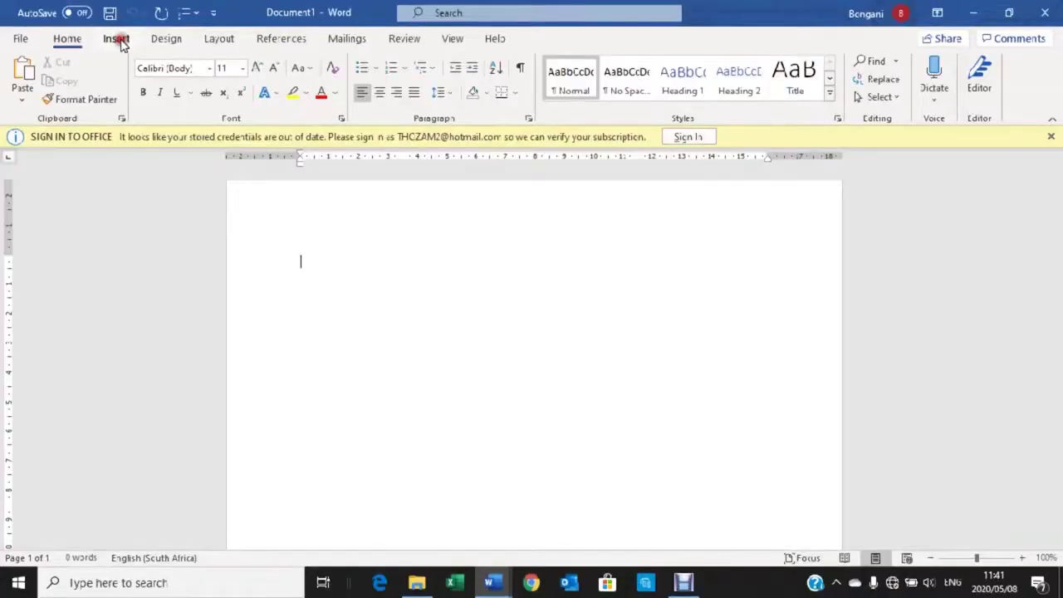
# - Insert the Blank built-in header from the Insert tab's Header gallery
pyautogui.click(117, 39)
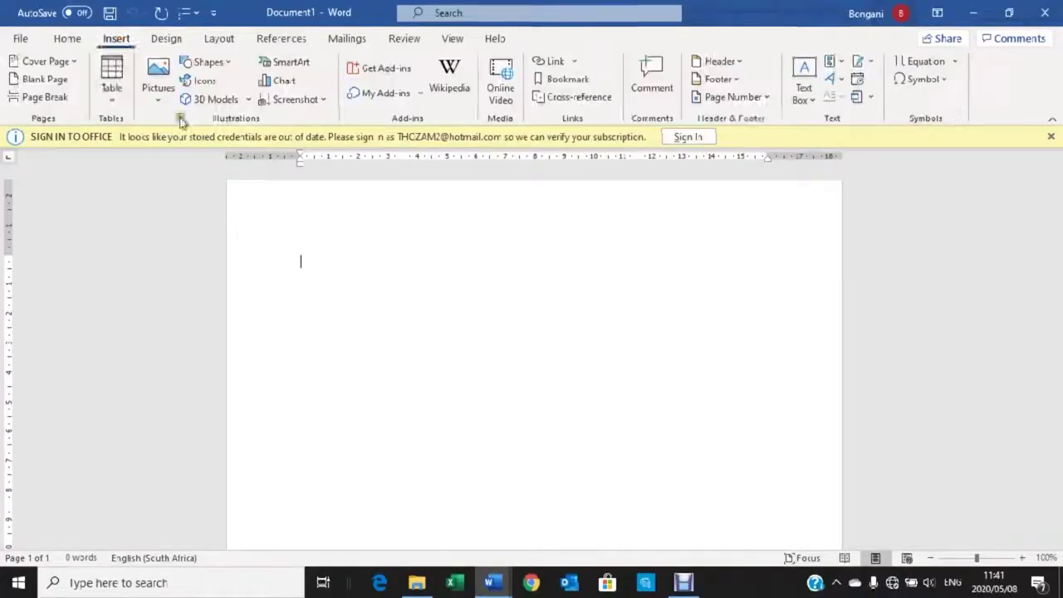
pyautogui.click(722, 62)
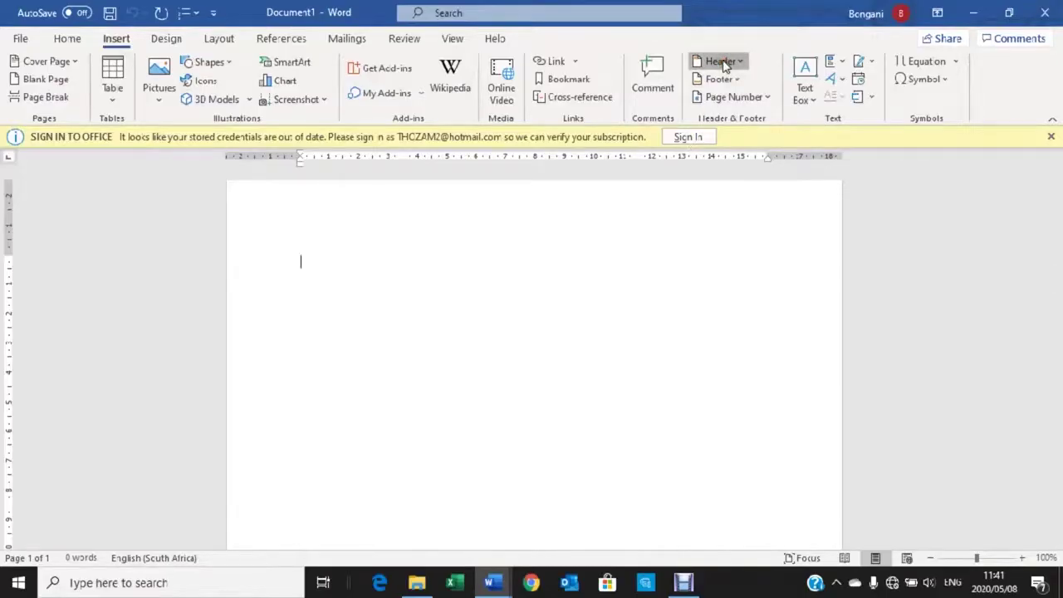
pyautogui.click(722, 62)
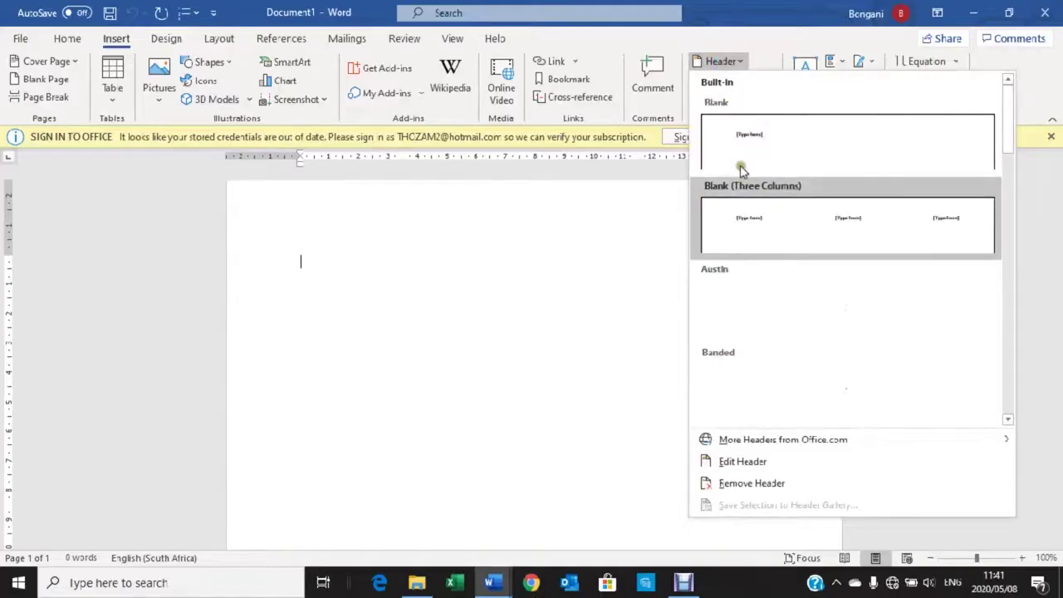
pyautogui.click(755, 462)
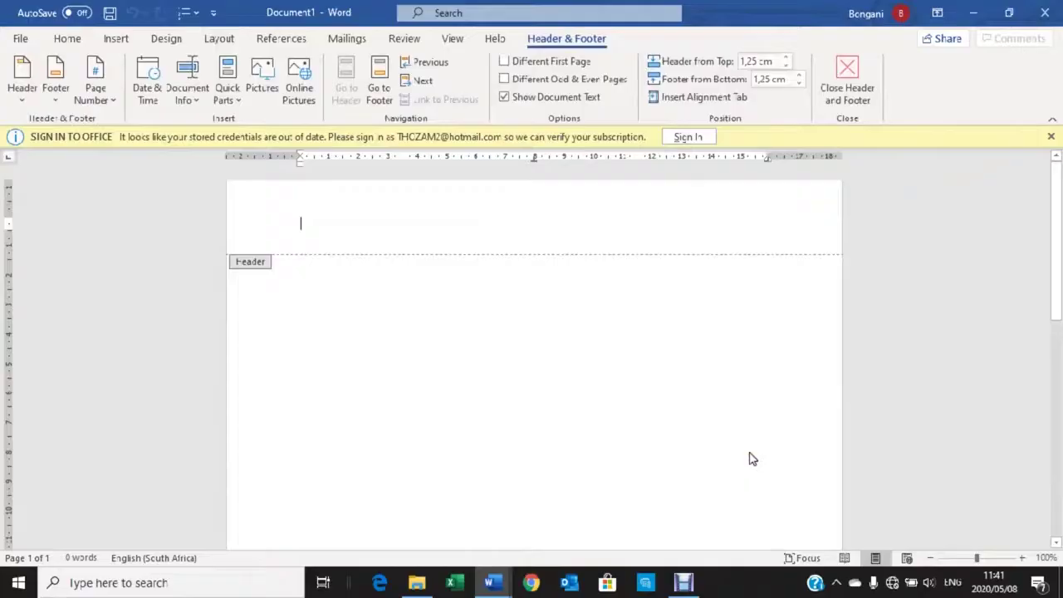
# - Type NAME to complete EXAM NUMBER on the header's left, then QUESTION 3 on the right
pyautogui.write('NA')
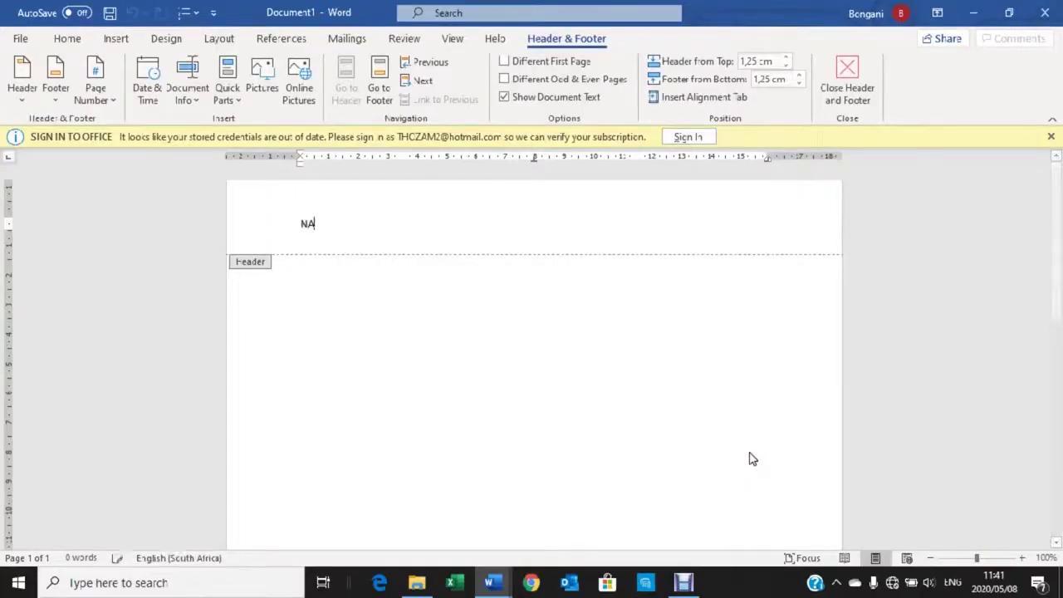
pyautogui.write('ME')
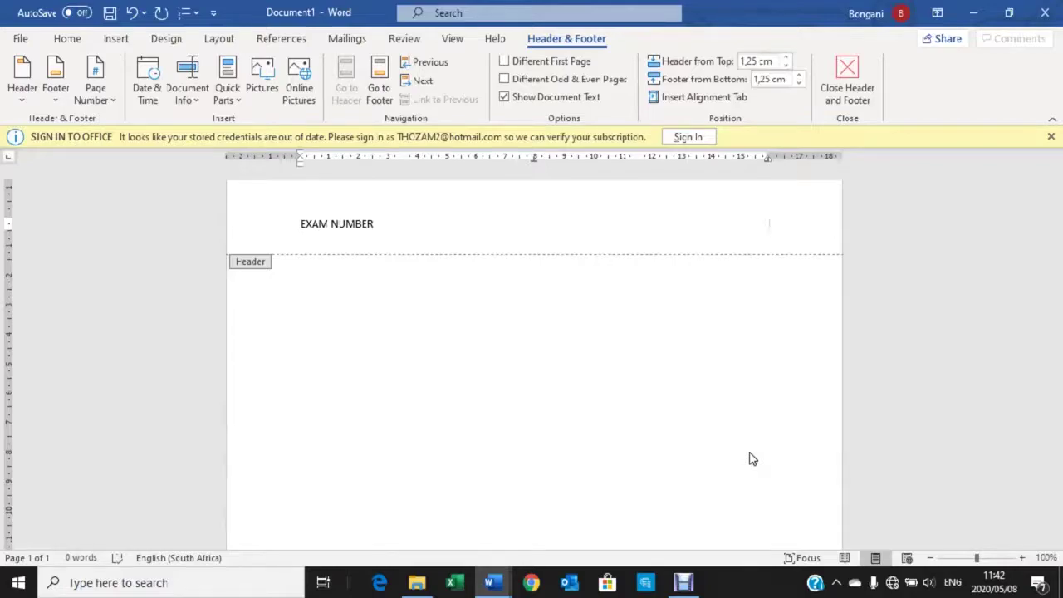
pyautogui.write('QUE')
pyautogui.write('STION 3')
# - Leave the header and return to the page body
pyautogui.click(290, 287)
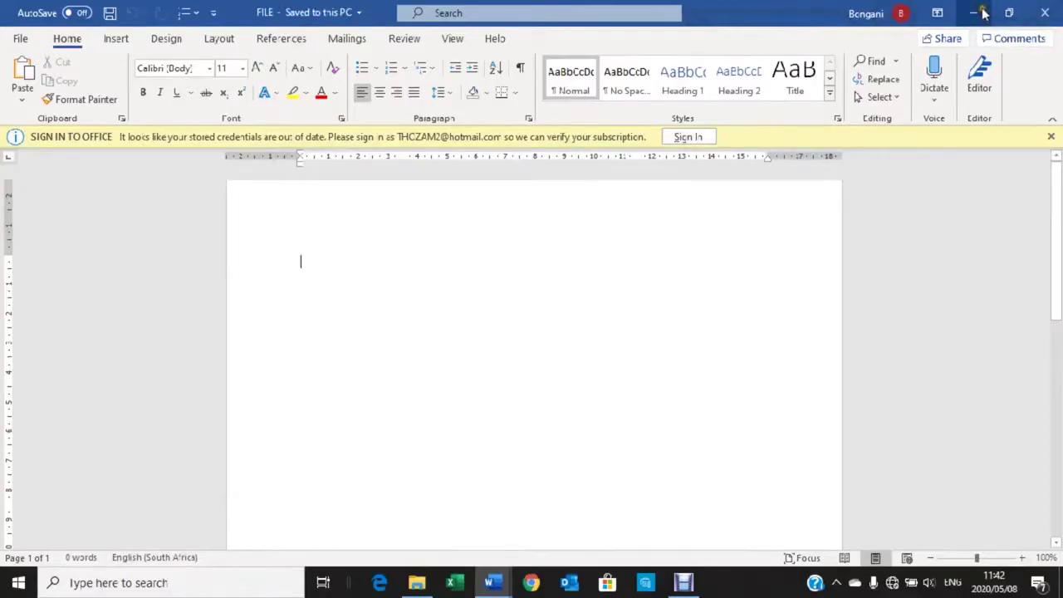
# - Open the COMPUTER PRACTICE N4 folder full-screen, then minimize it and bring up Word's windows
pyautogui.click(1044, 12)
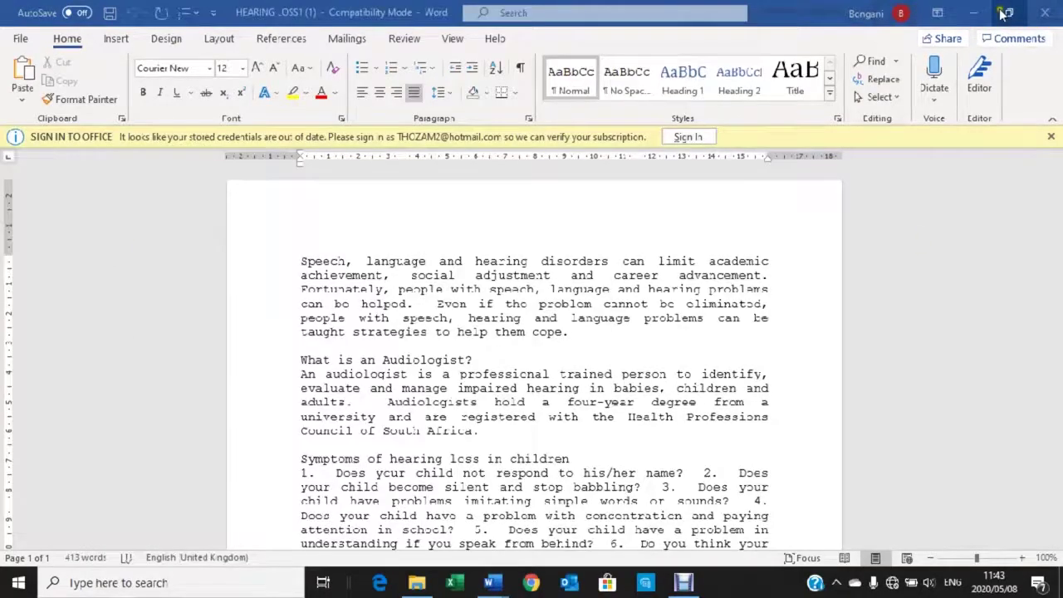
pyautogui.click(1003, 13)
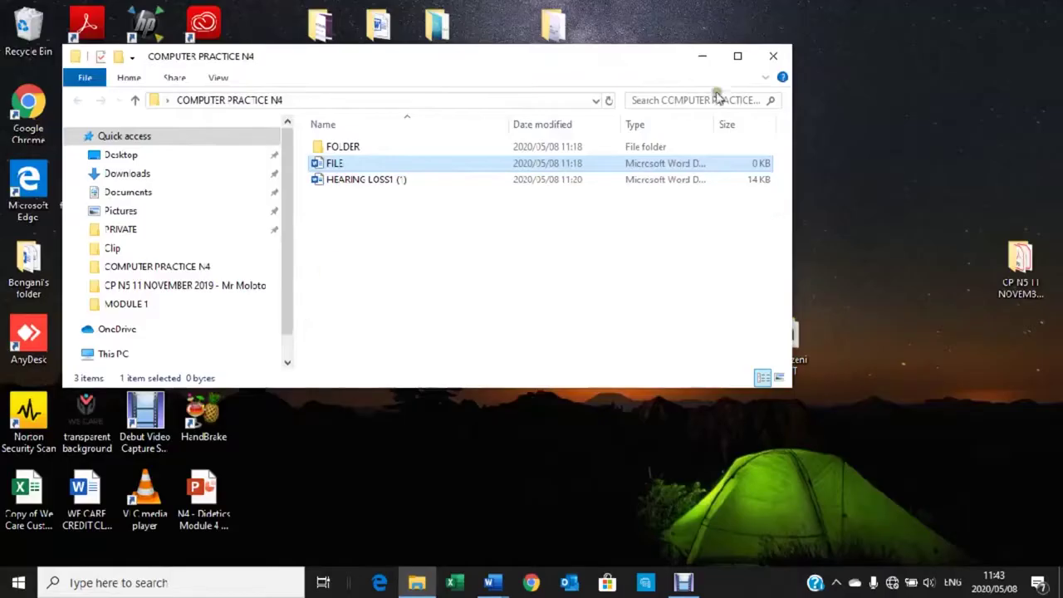
pyautogui.click(773, 55)
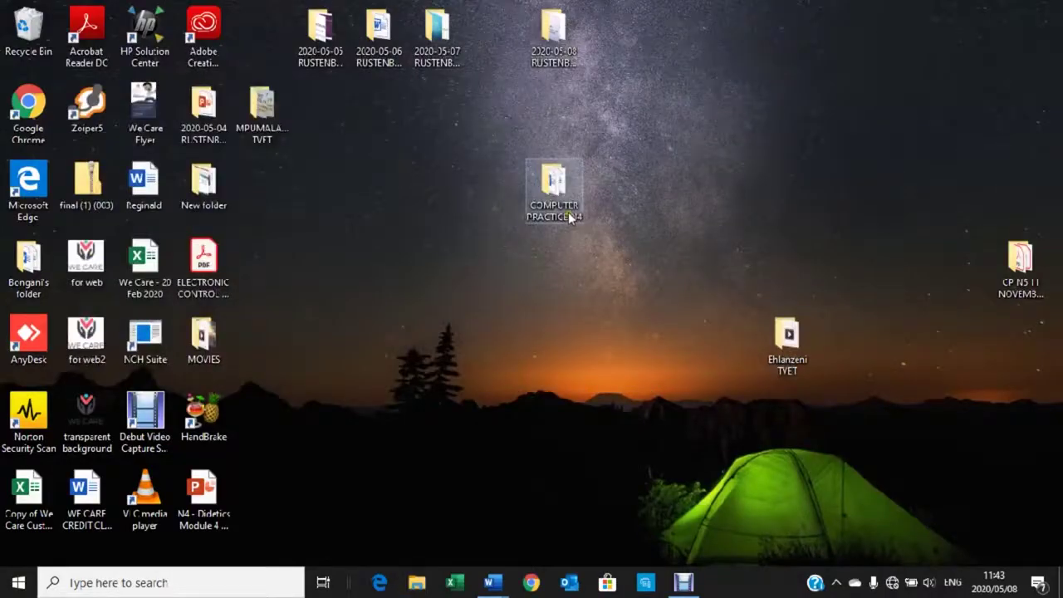
pyautogui.doubleClick(567, 202)
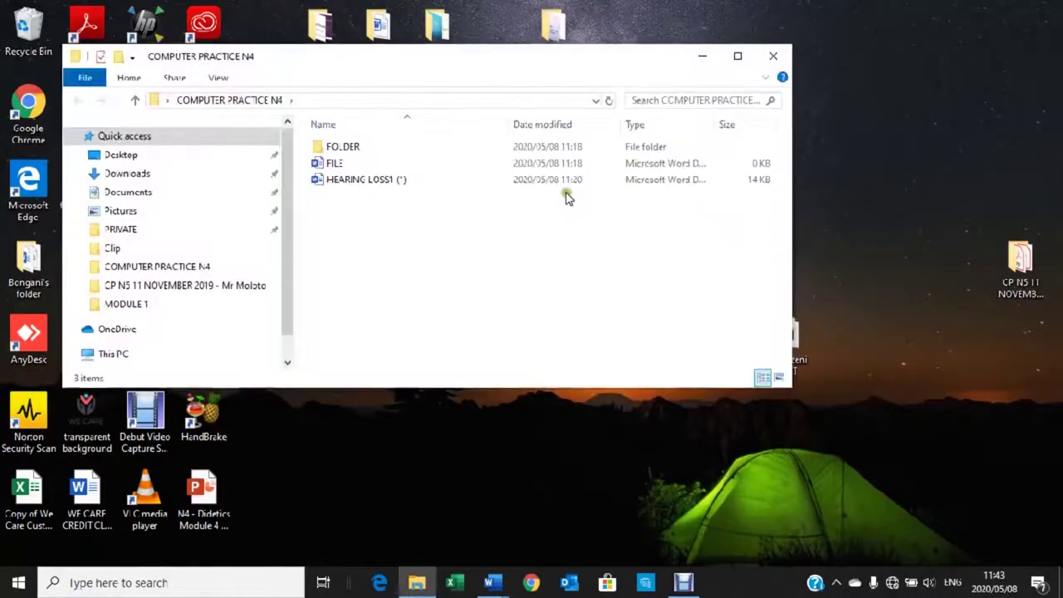
pyautogui.click(737, 56)
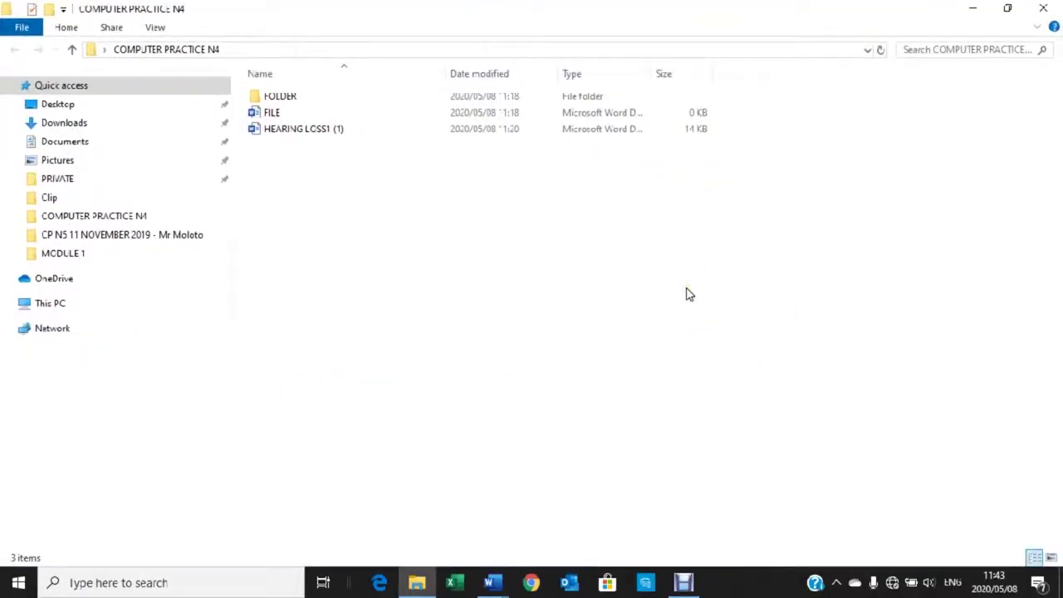
pyautogui.click(963, 8)
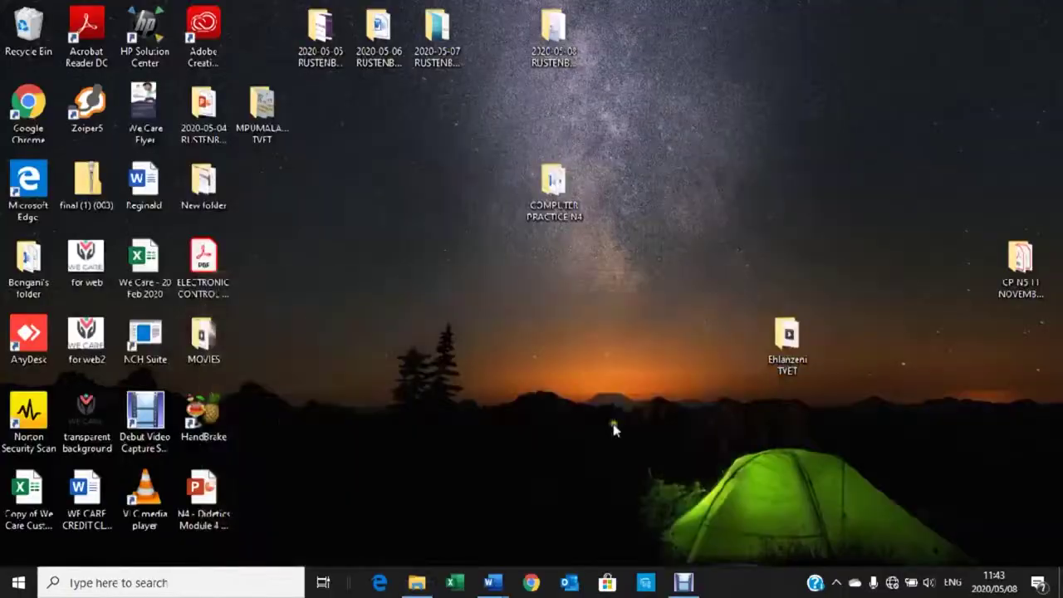
pyautogui.click(647, 583)
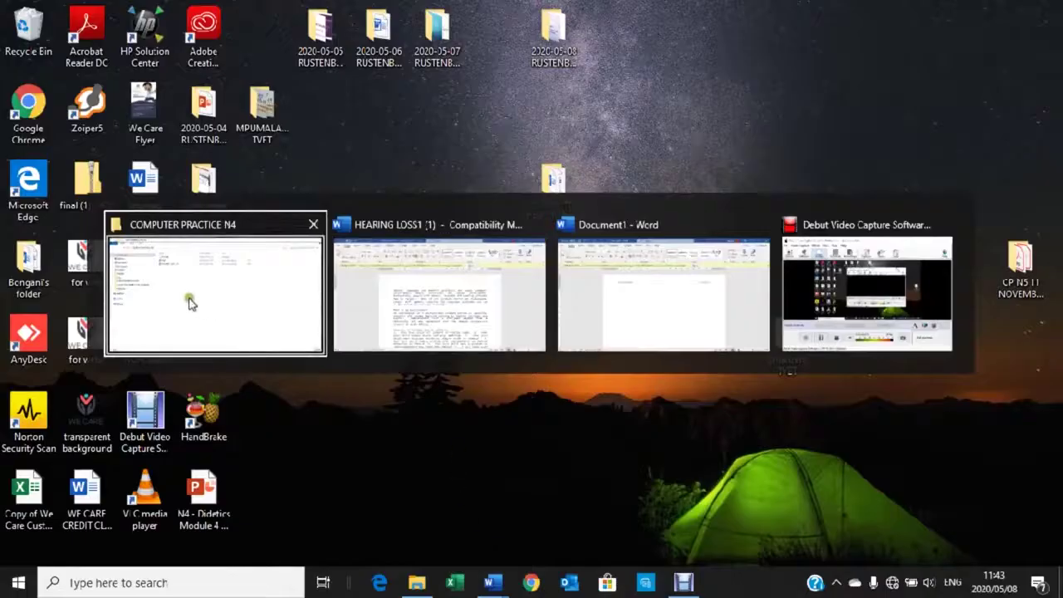
# - In Document1, paste the folder screenshot on the line below the 3.1 label
pyautogui.click(710, 306)
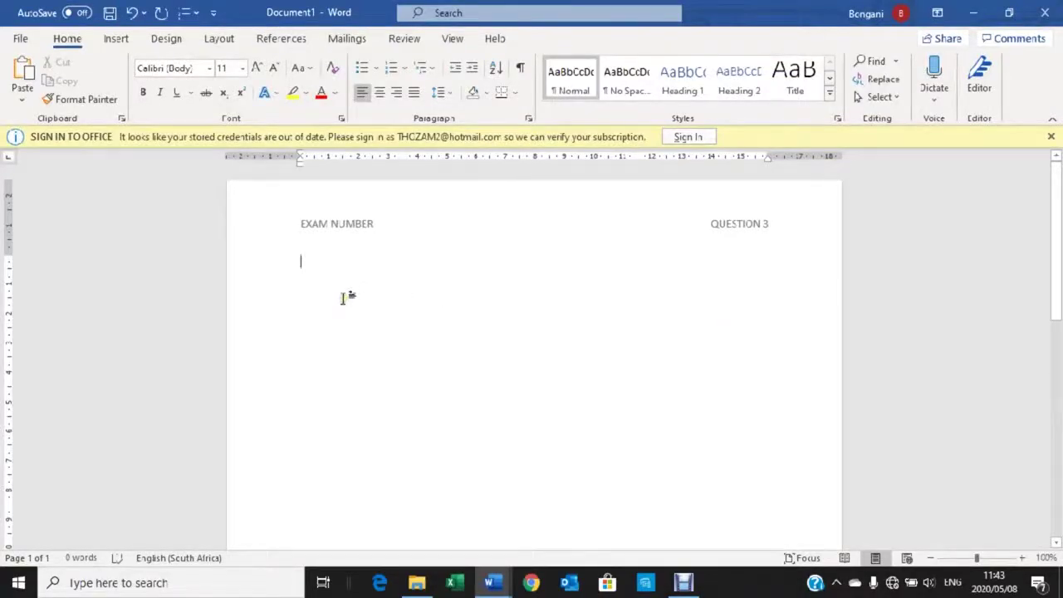
pyautogui.write('3.1')
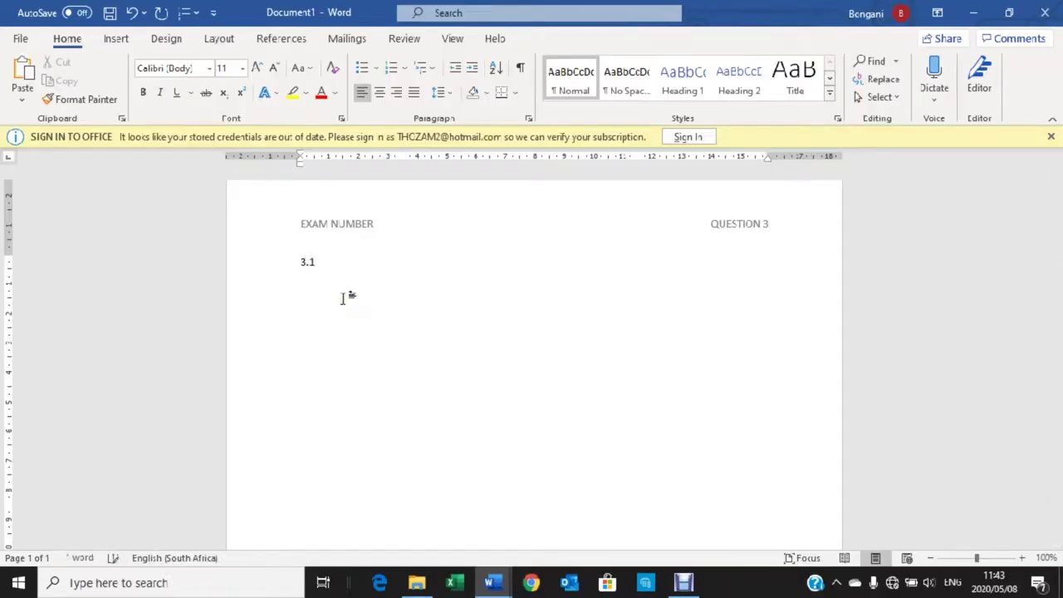
pyautogui.click(303, 284)
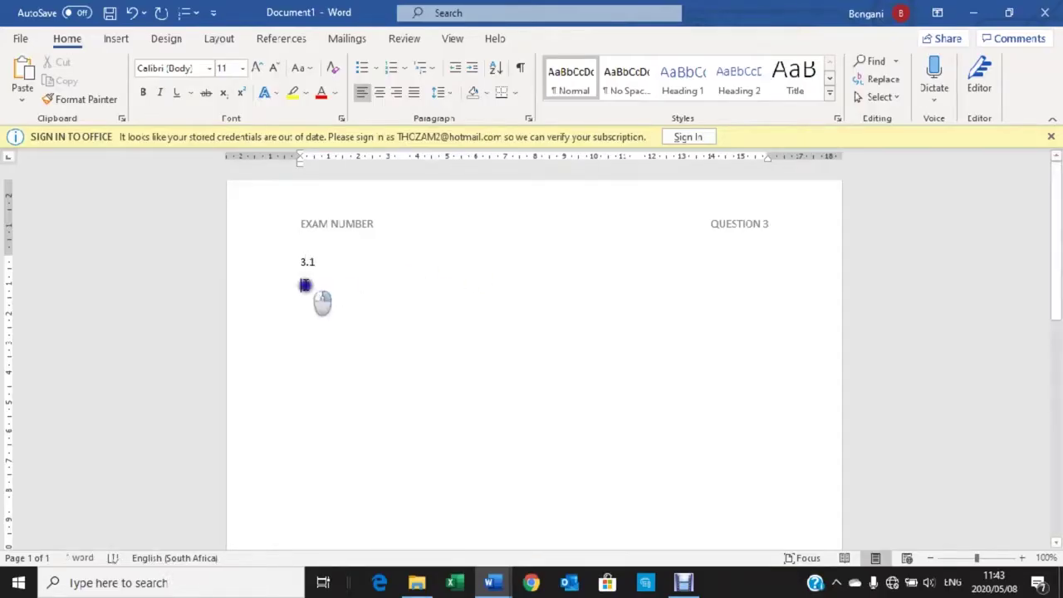
pyautogui.rightClick(302, 286)
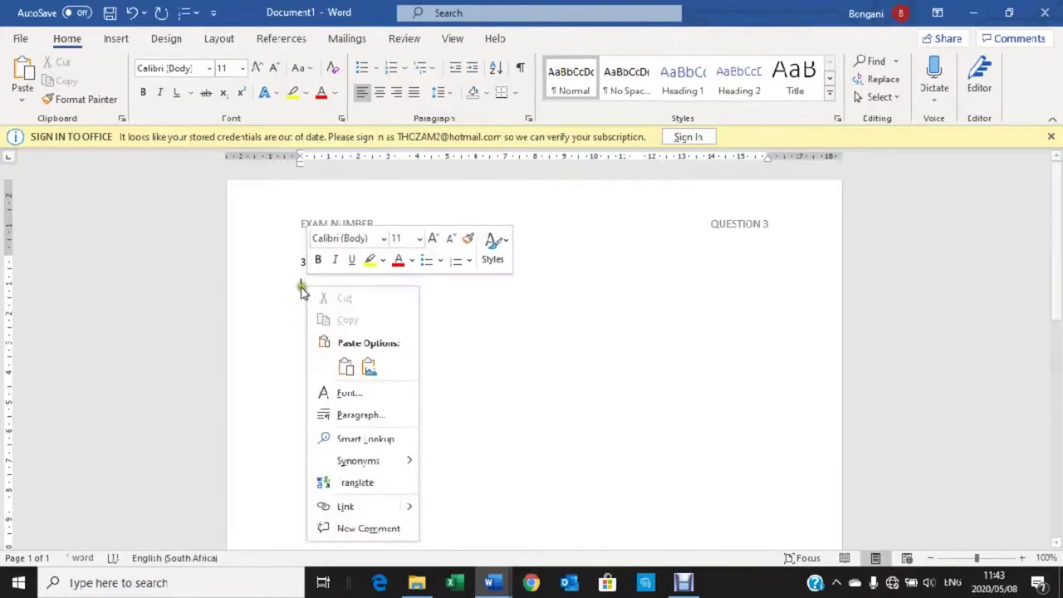
pyautogui.click(347, 368)
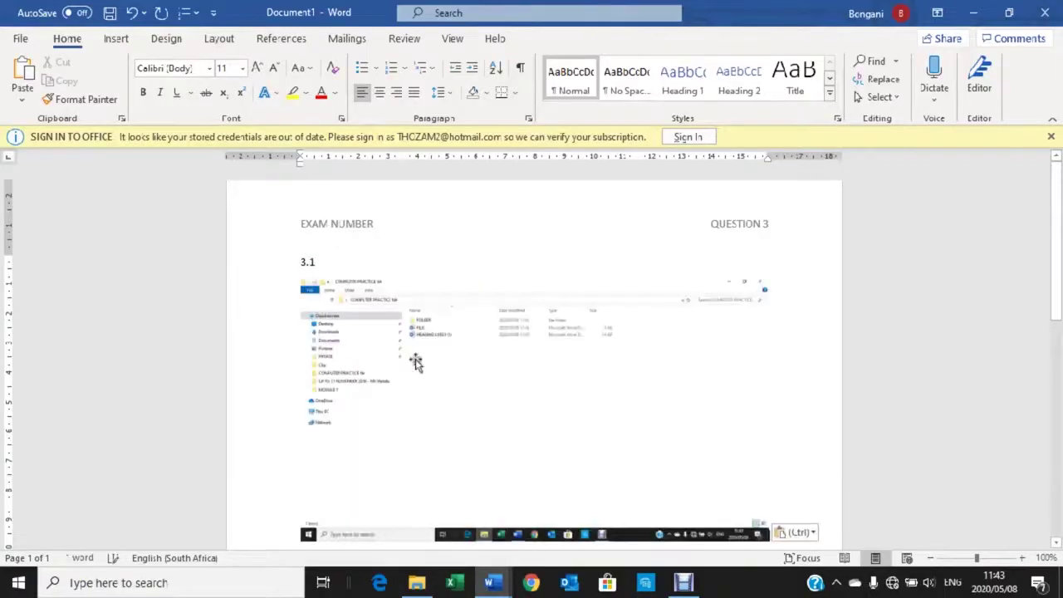
# - Zoom out to check the pasted screenshot, then place the insertion point after it
pyautogui.scroll(-3, 482, 330)
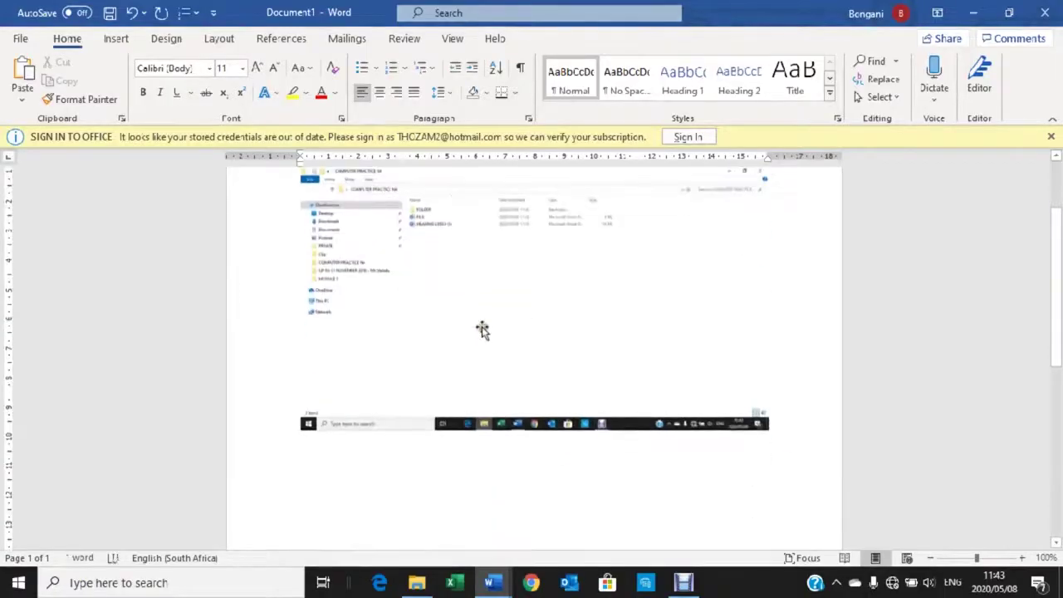
pyautogui.click(528, 313)
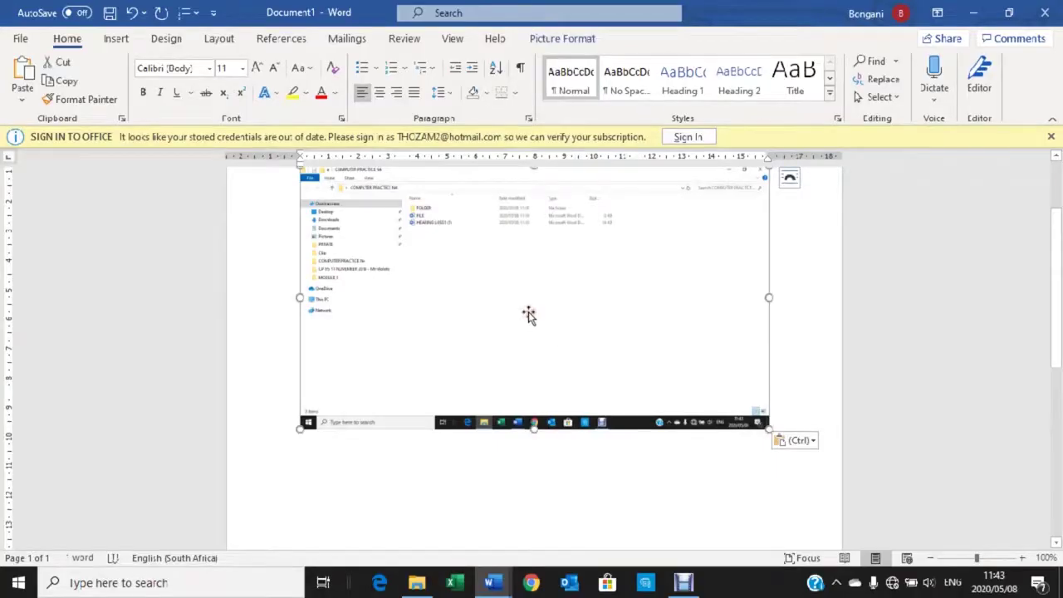
pyautogui.scroll(-3, 561, 313)
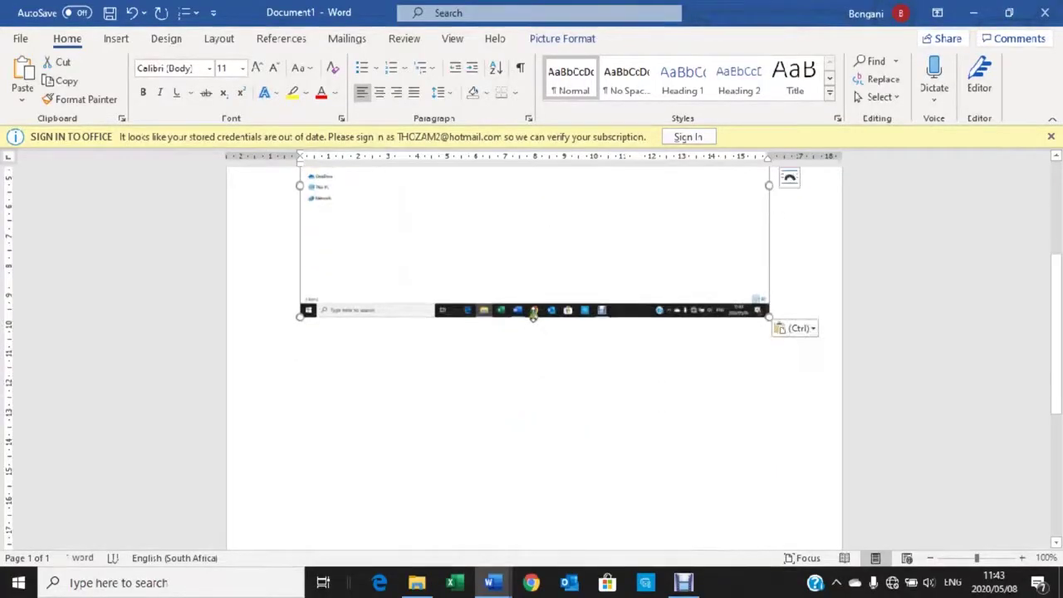
pyautogui.moveTo(533, 312); pyautogui.dragTo(540, 517)
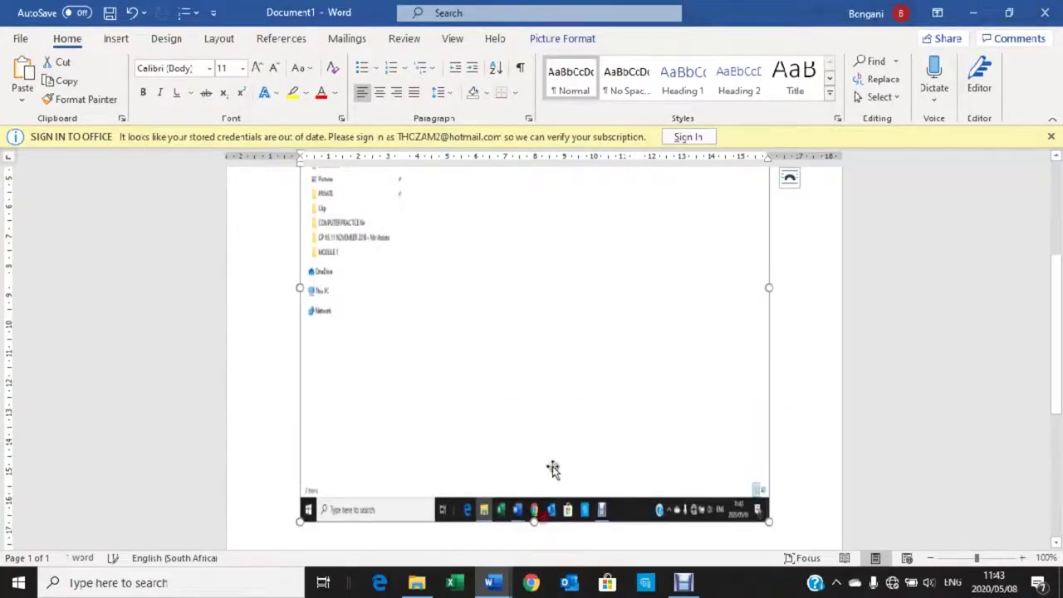
pyautogui.scroll(1, 552, 368)
pyautogui.scroll(1, 552, 368)
pyautogui.scroll(4, 556, 371)
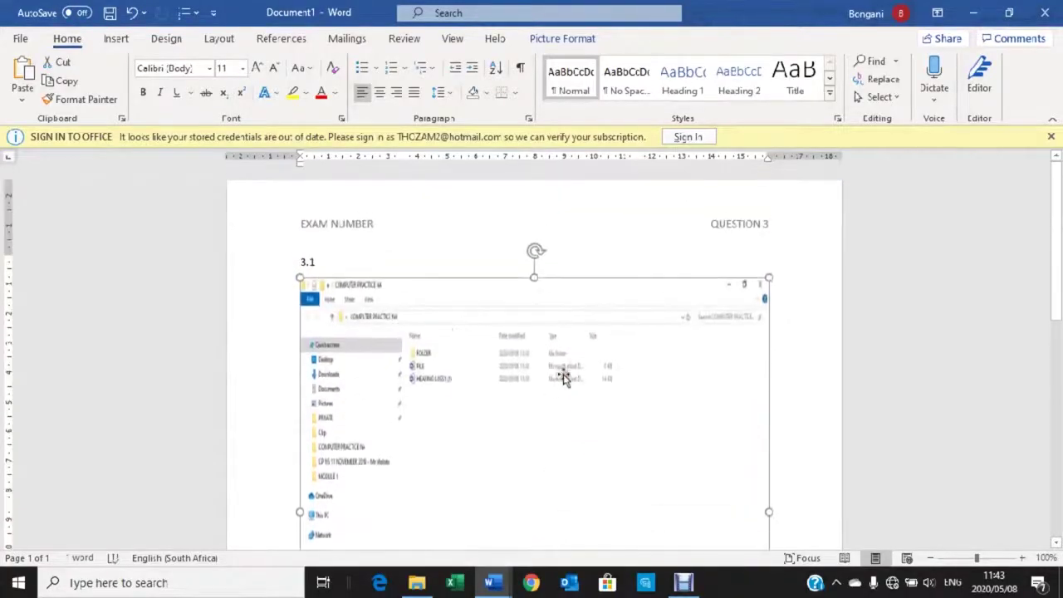
pyautogui.moveTo(975, 558); pyautogui.dragTo(944, 571)
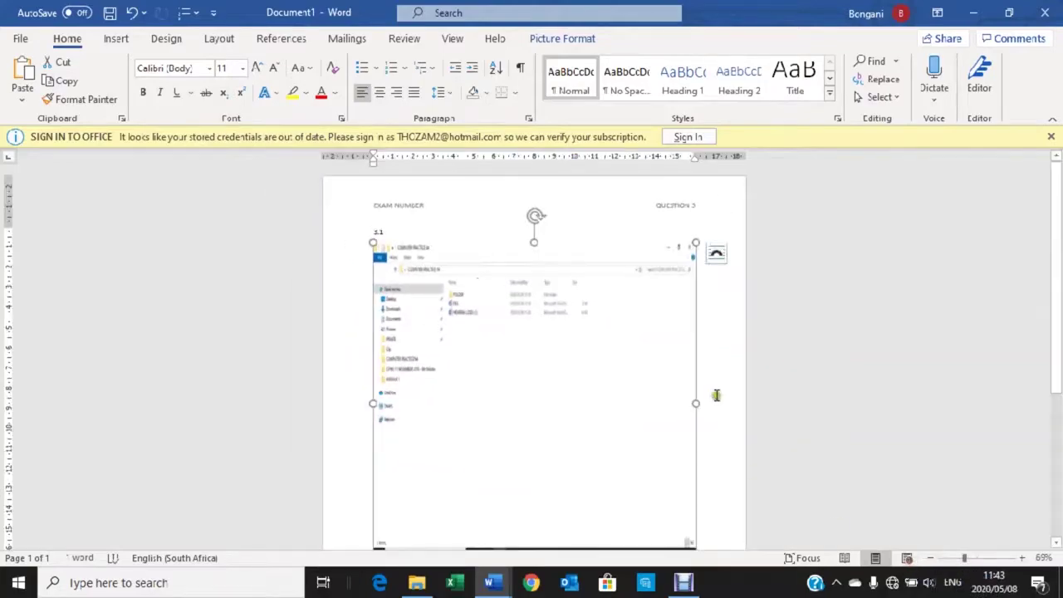
pyautogui.click(719, 400)
pyautogui.scroll(-2, 718, 402)
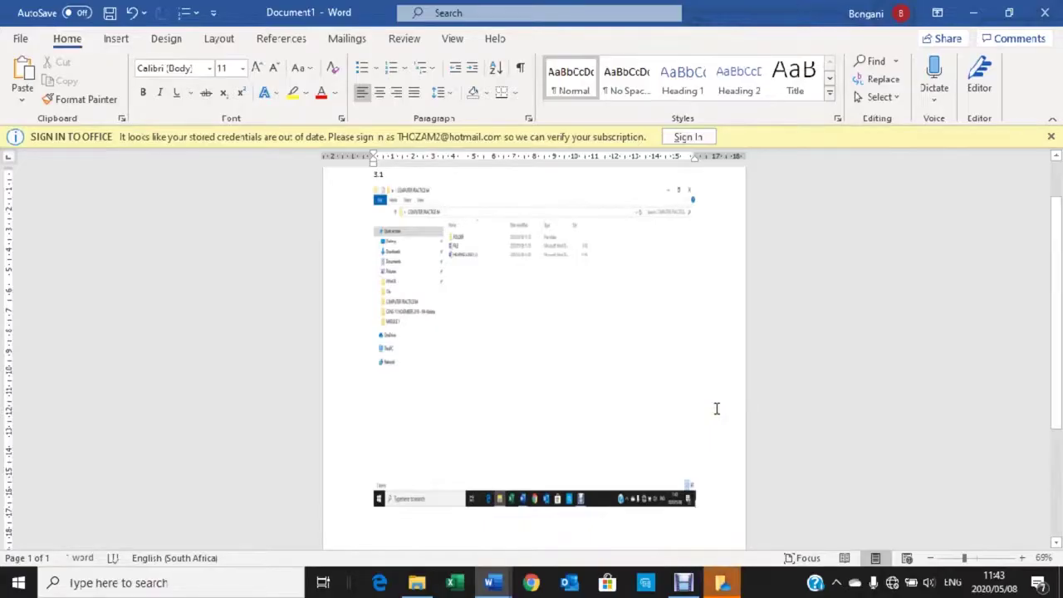
pyautogui.click(548, 384)
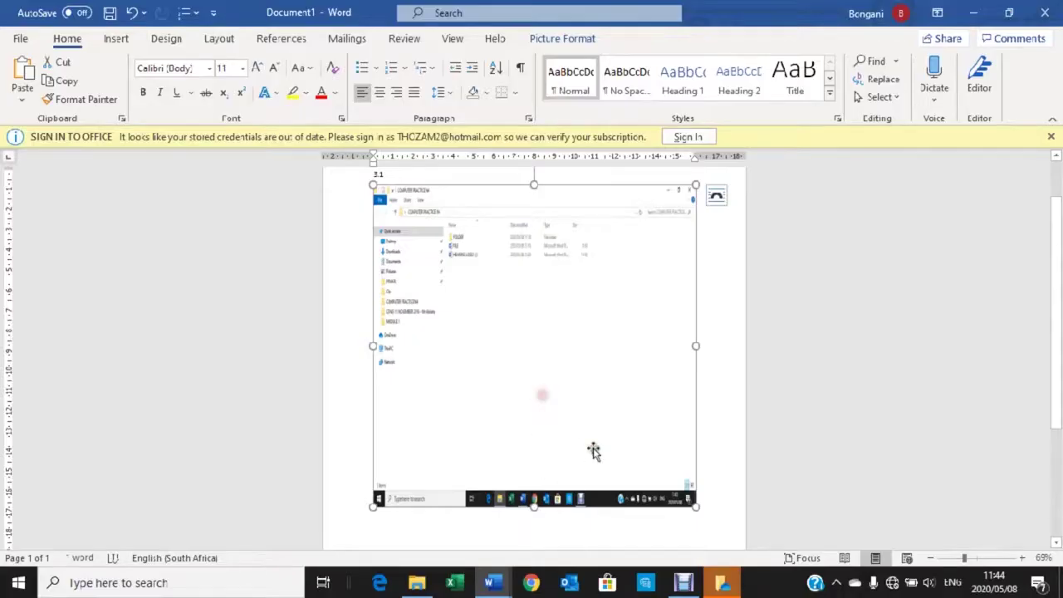
pyautogui.click(713, 382)
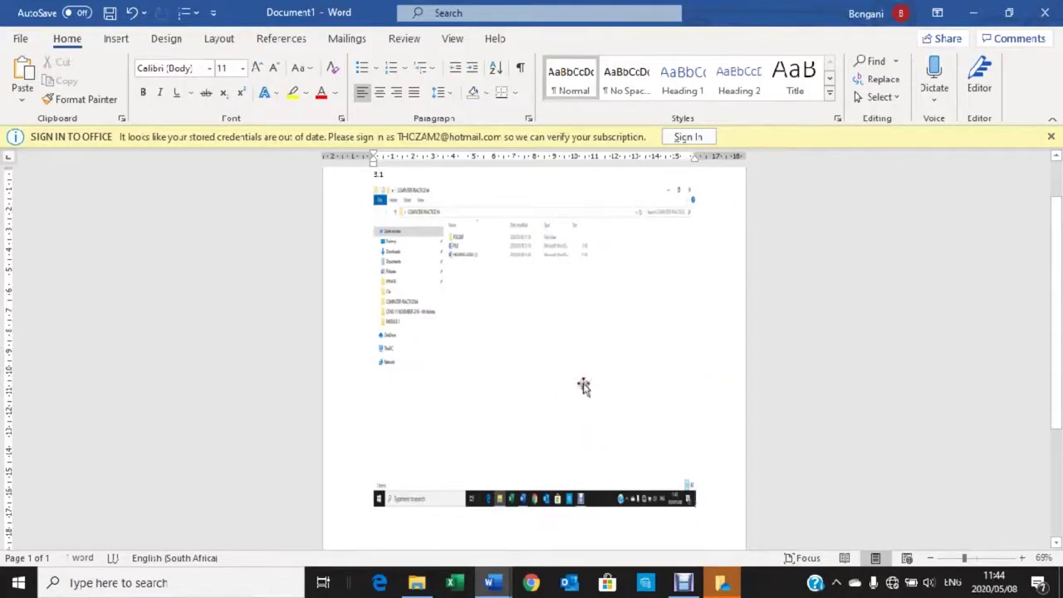
pyautogui.scroll(-1, 584, 386)
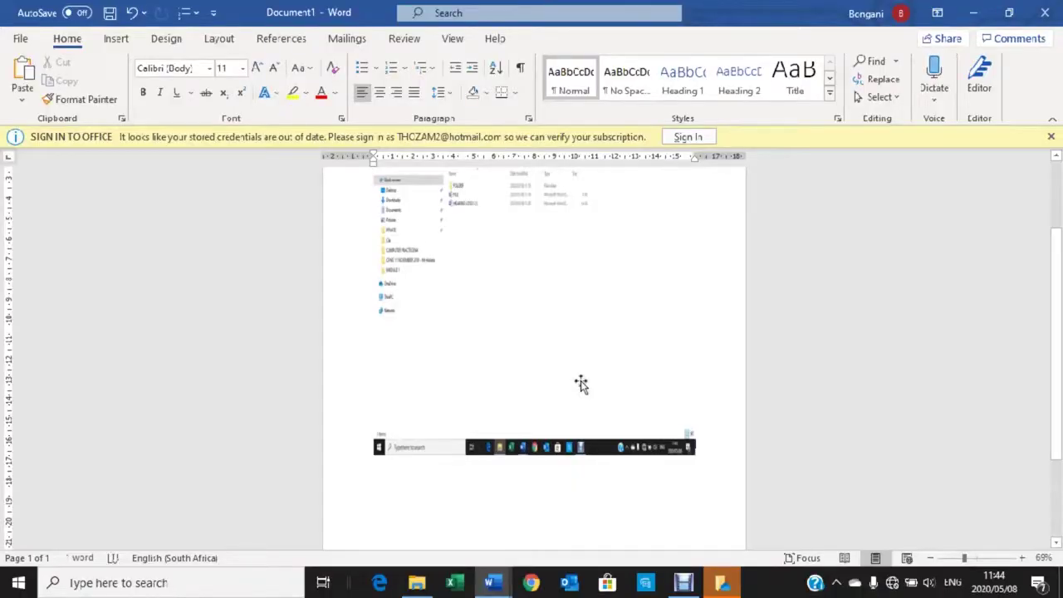
pyautogui.click(699, 446)
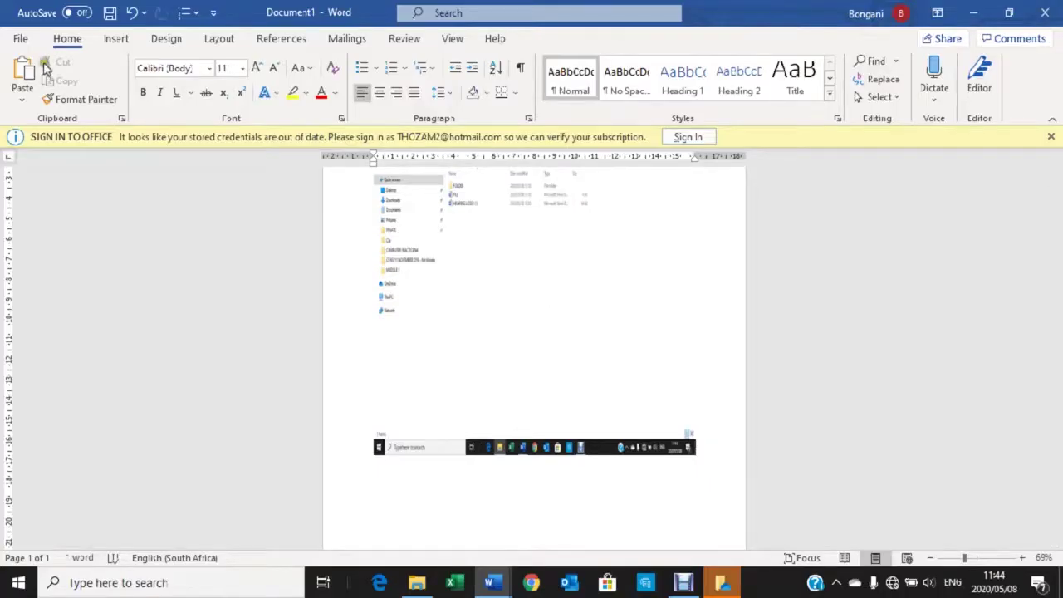
# - Insert a blank second page and begin the 3.2 label at its top
pyautogui.click(112, 39)
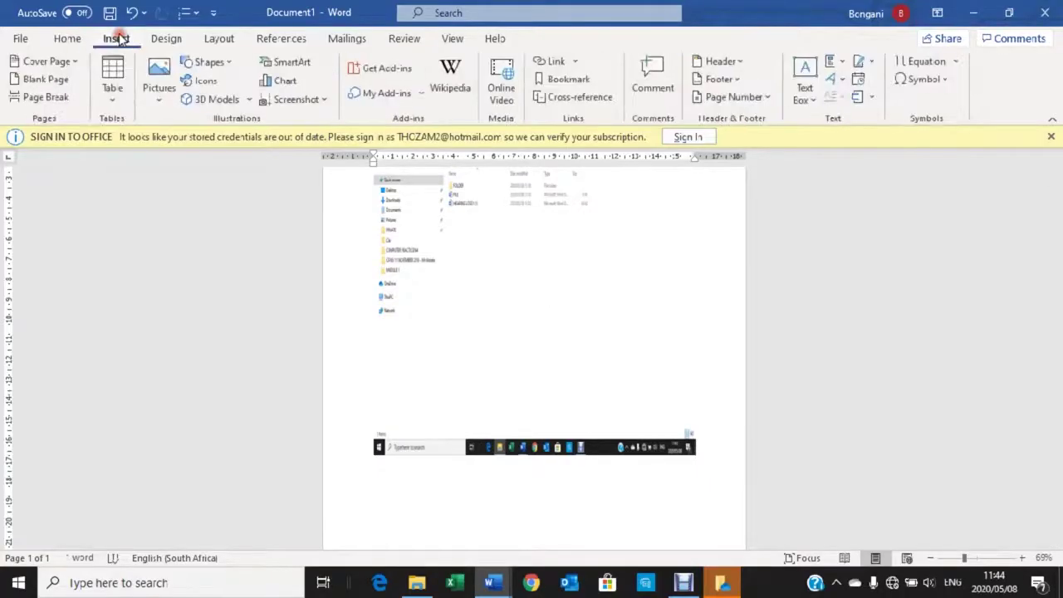
pyautogui.click(48, 81)
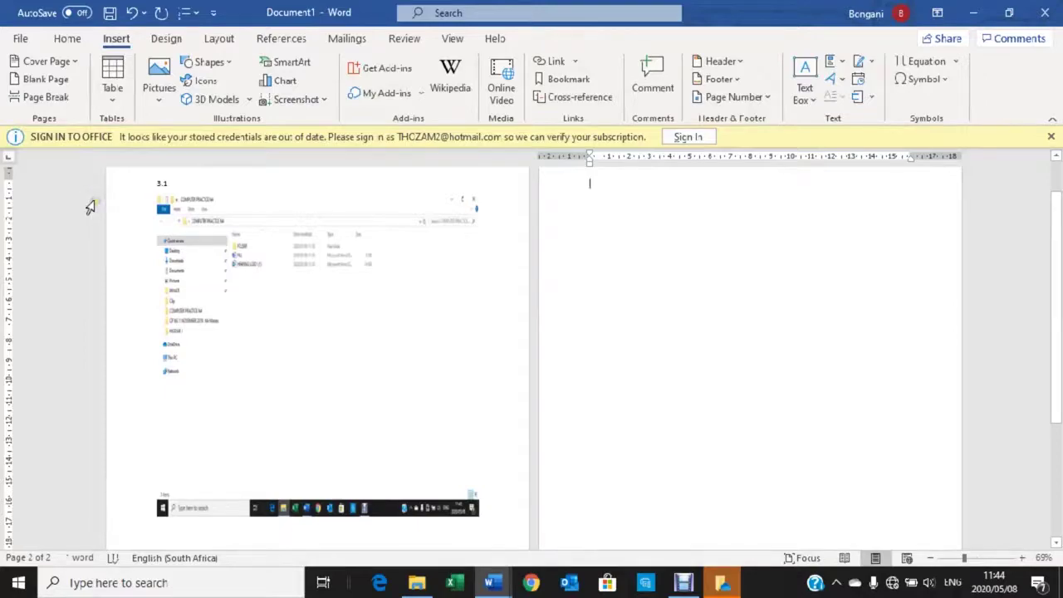
pyautogui.write('3')
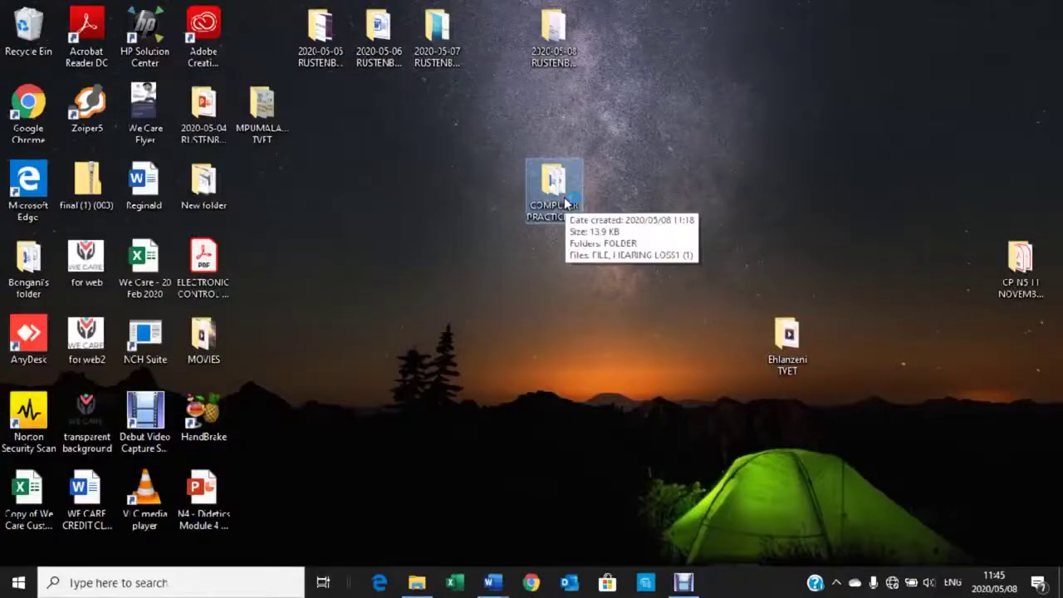
# - Open the COMPUTER PRACTICE N4 folder's Properties, shift the dialog up-left, and return to Word
pyautogui.rightClick(564, 196)
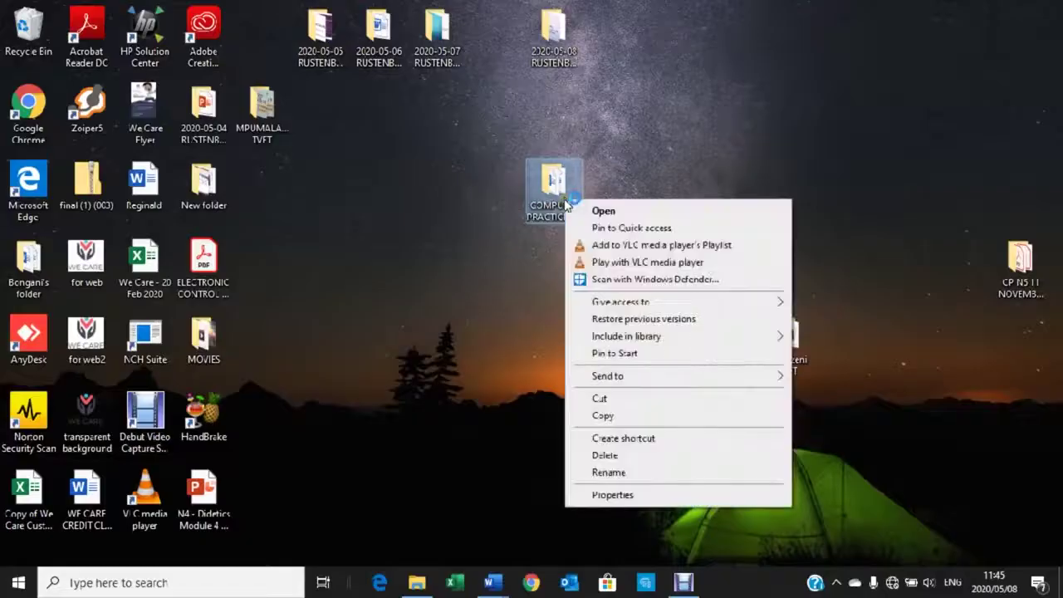
pyautogui.click(613, 495)
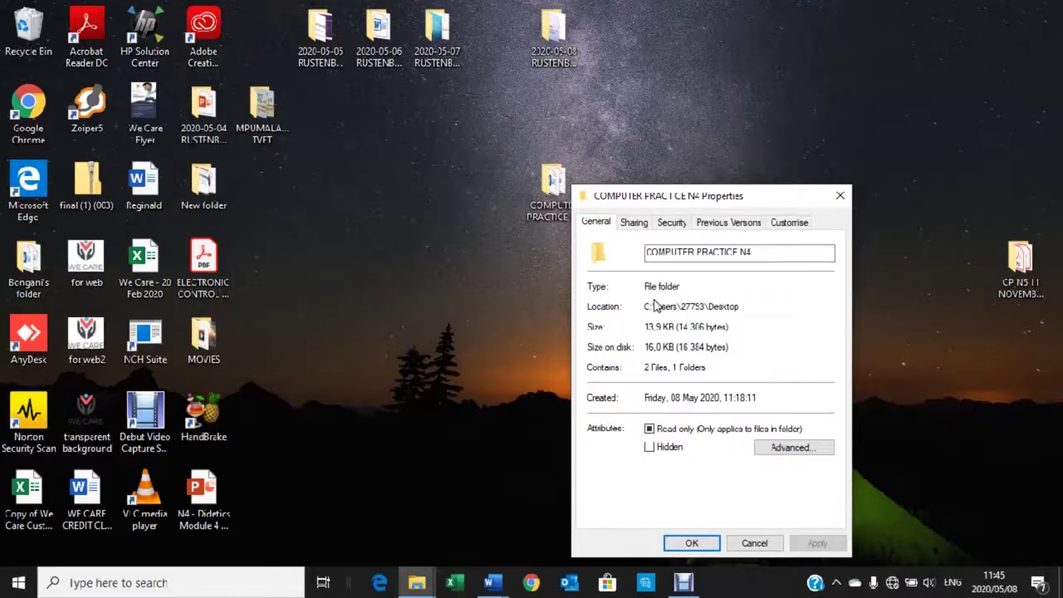
pyautogui.moveTo(747, 187)
pyautogui.mouseDown()
pyautogui.moveTo(704, 173)
pyautogui.moveTo(632, 90)
pyautogui.mouseUp()
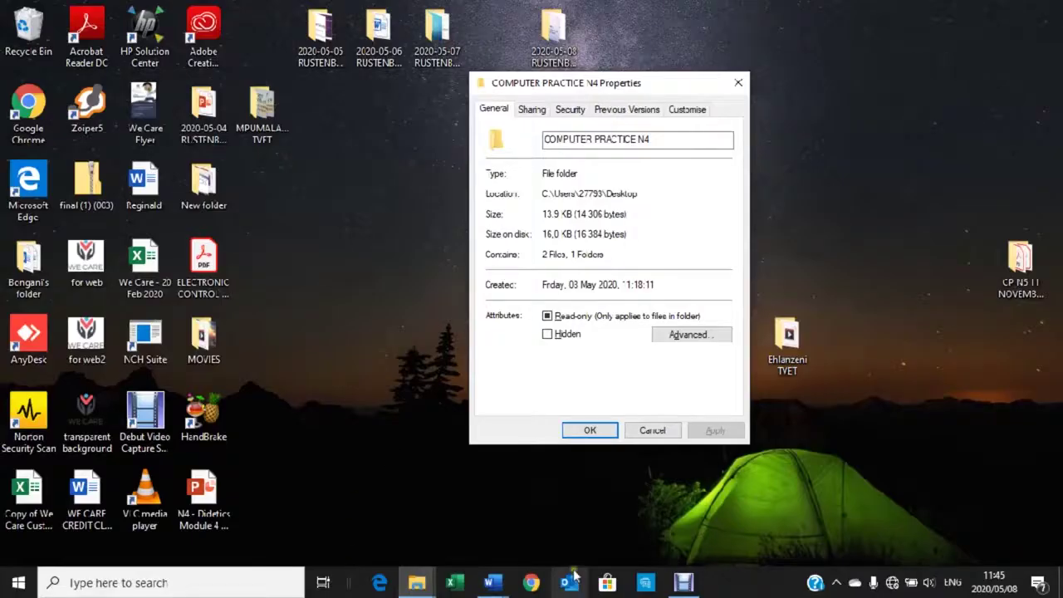
pyautogui.hotkey('alt', 'Tab')
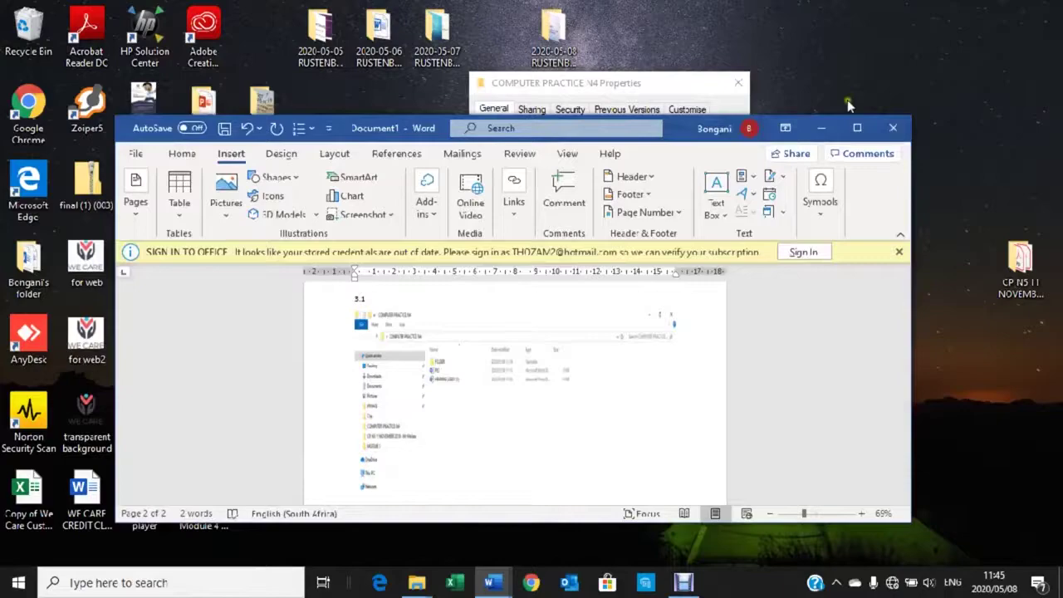
# - Paste the Properties dialog screenshot onto page 2 and enlarge it by its corner handle
pyautogui.click(856, 127)
pyautogui.rightClick(624, 227)
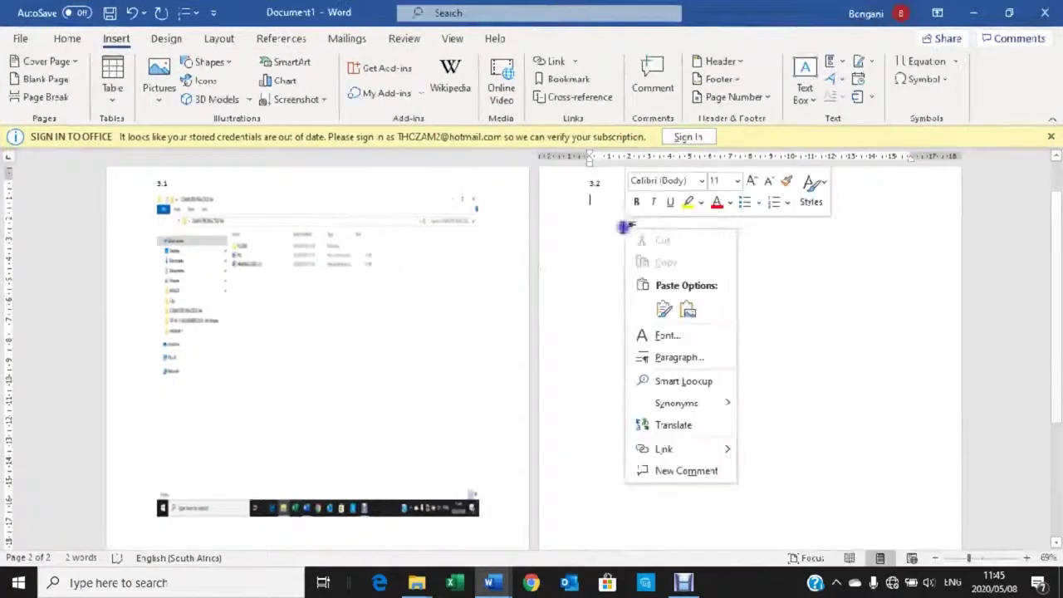
pyautogui.click(656, 308)
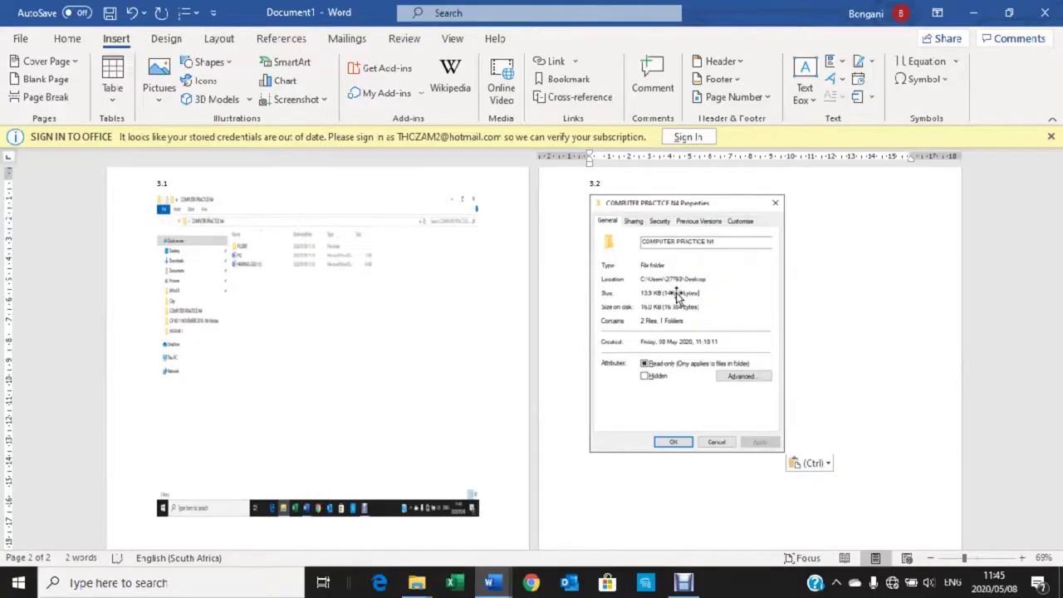
pyautogui.click(689, 287)
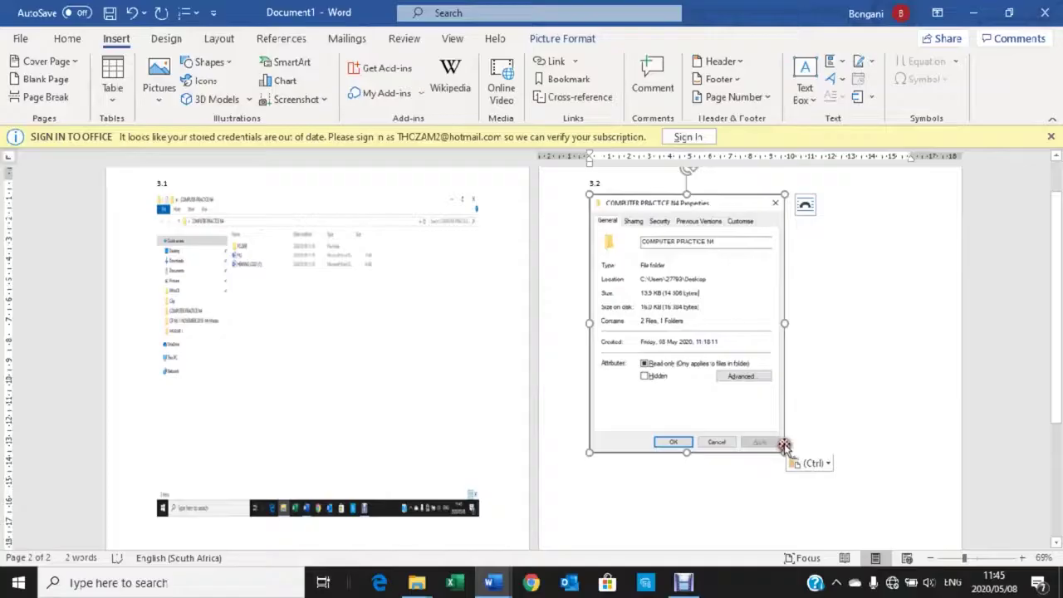
pyautogui.moveTo(783, 446)
pyautogui.mouseDown()
pyautogui.moveTo(882, 517)
pyautogui.moveTo(916, 526)
pyautogui.mouseUp()
pyautogui.scroll(-1, 806, 360)
pyautogui.scroll(-2, 805, 367)
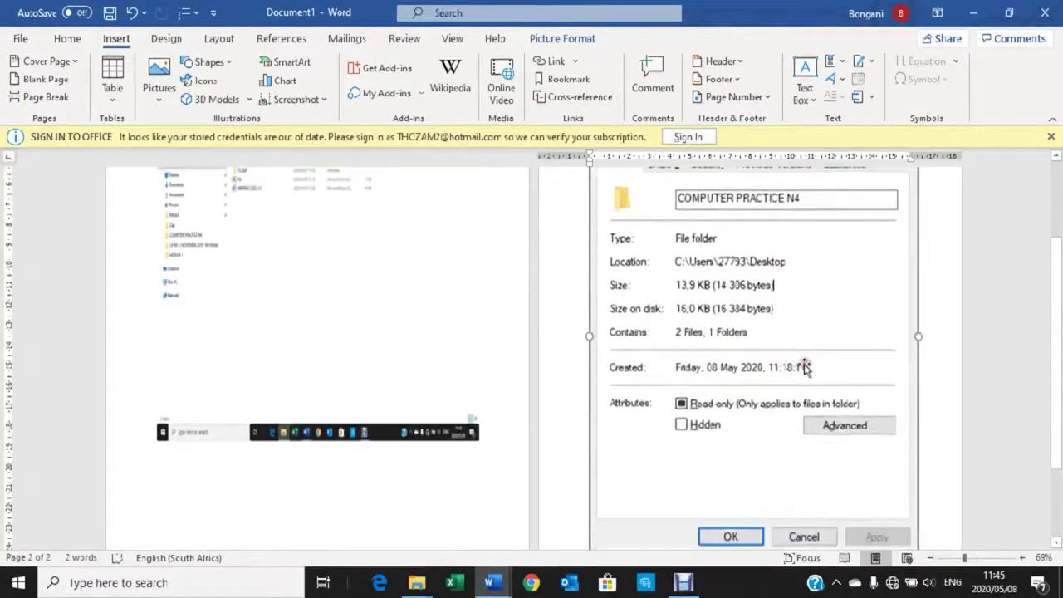
pyautogui.scroll(-1, 803, 367)
pyautogui.click(941, 389)
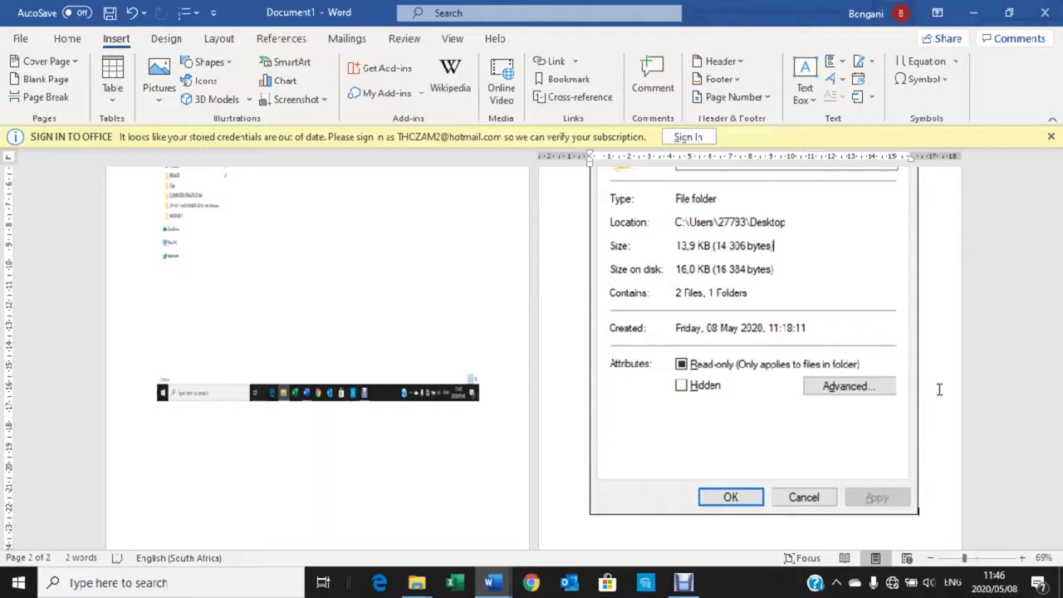
pyautogui.scroll(3, 939, 389)
pyautogui.press('Print')
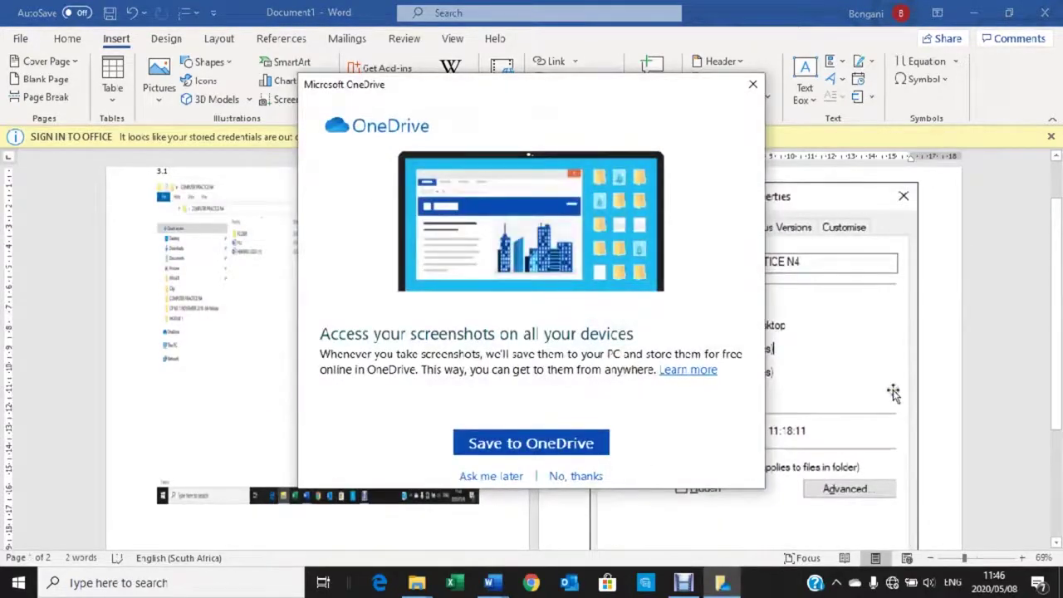
pyautogui.click(951, 347)
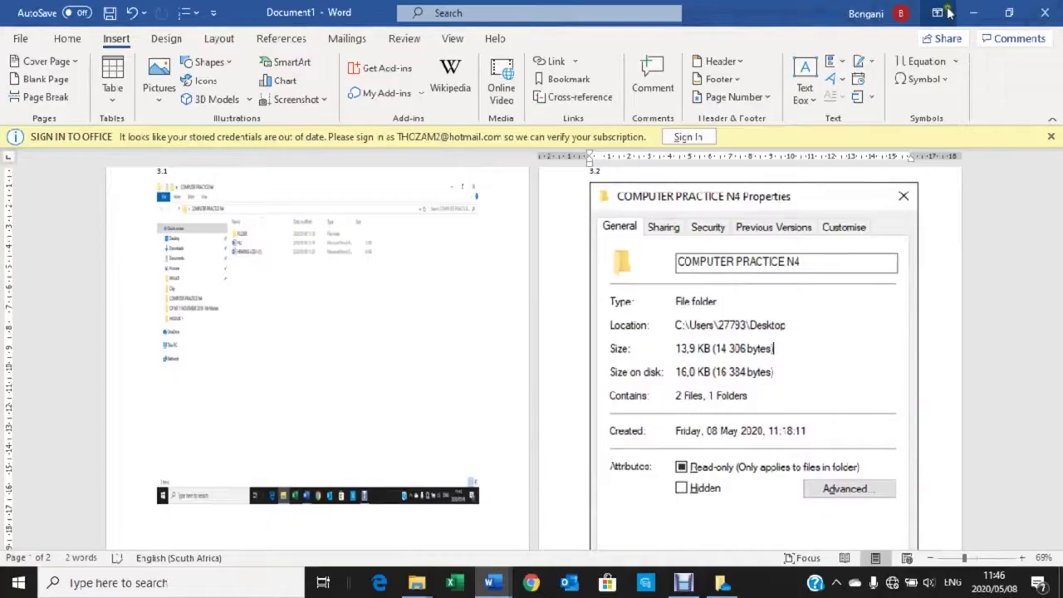
# - Close the OneDrive prompt and Properties window, then open HEARING LOSS1 from COMPUTER PRACTICE N4
pyautogui.click(972, 12)
pyautogui.click(752, 84)
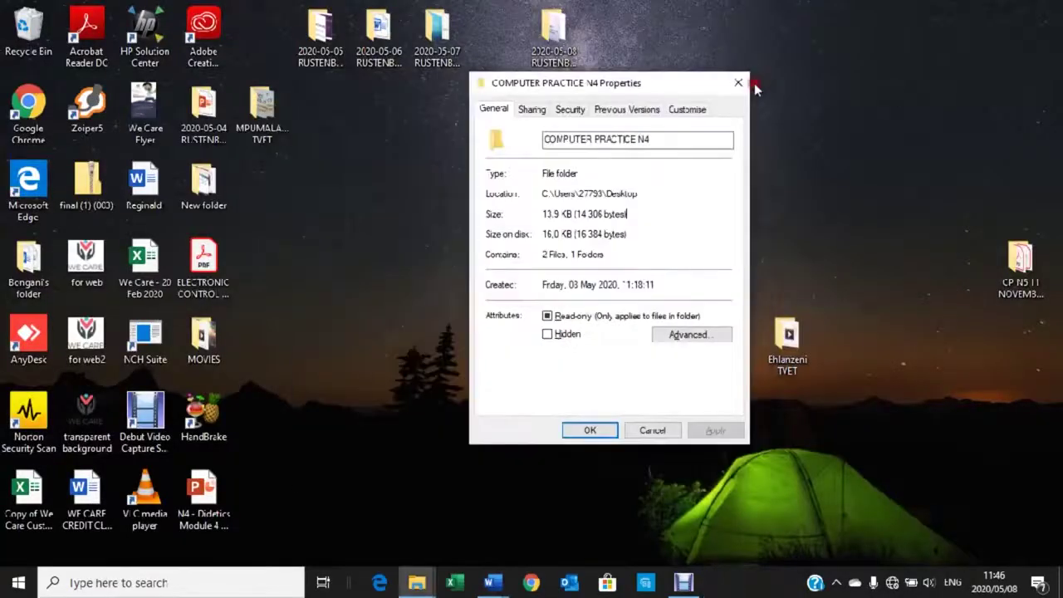
pyautogui.click(739, 84)
pyautogui.doubleClick(554, 186)
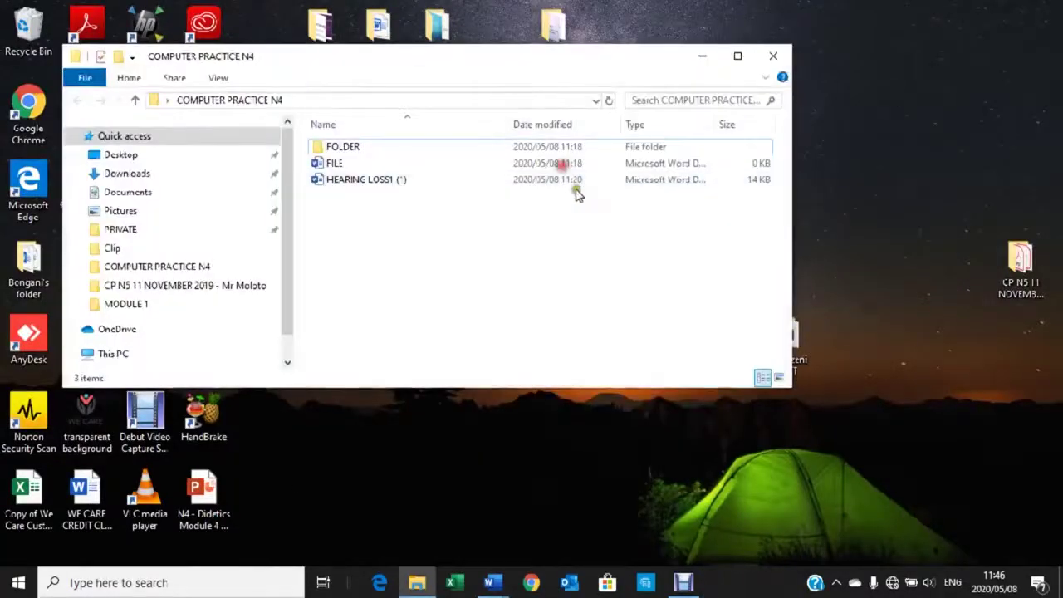
pyautogui.click(512, 183)
pyautogui.doubleClick(512, 185)
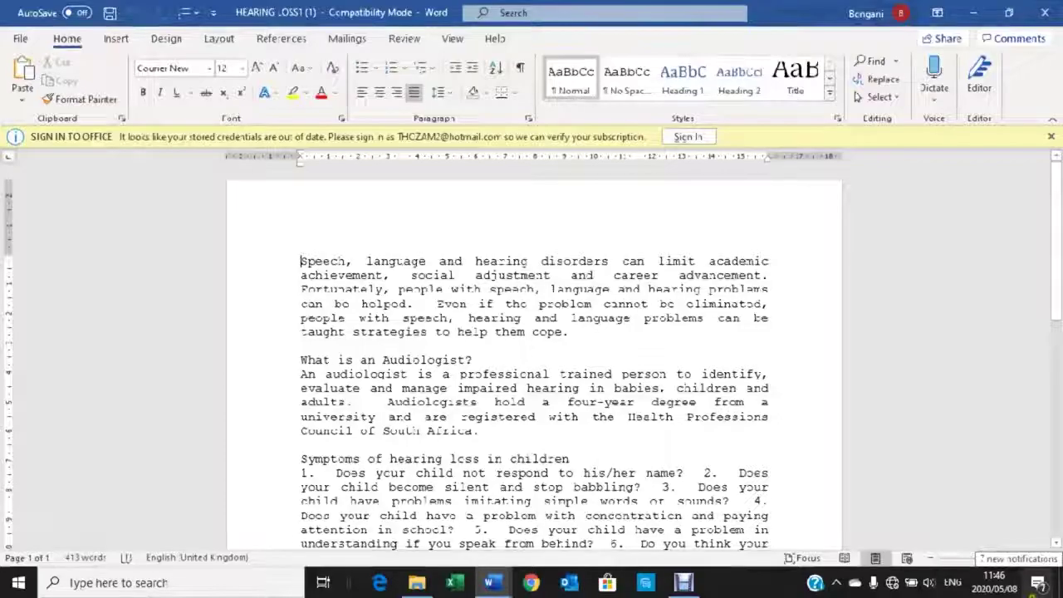
pyautogui.scroll(-8, 531, 357)
pyautogui.scroll(-1, 531, 357)
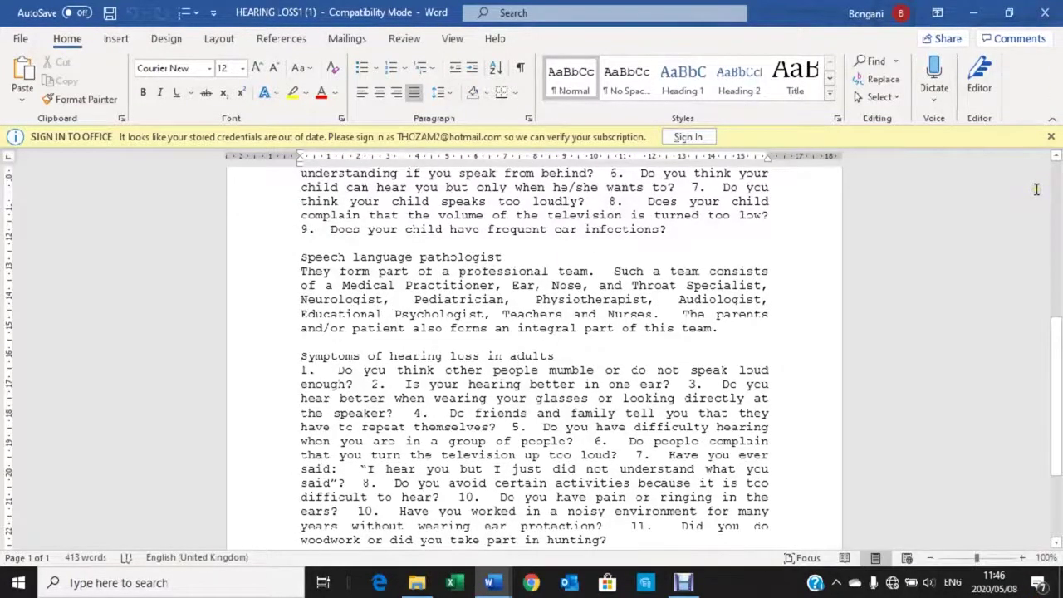
pyautogui.scroll(2, 1036, 189)
pyautogui.scroll(-1, 1026, 191)
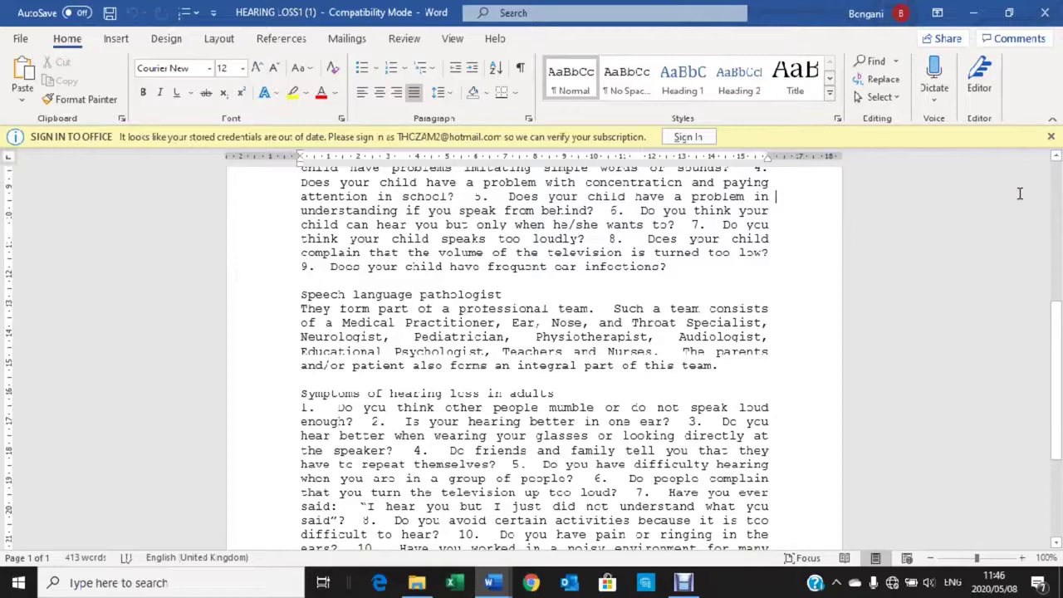
pyautogui.click(1020, 193)
pyautogui.scroll(3, 911, 283)
pyautogui.scroll(3, 822, 282)
pyautogui.scroll(2, 734, 282)
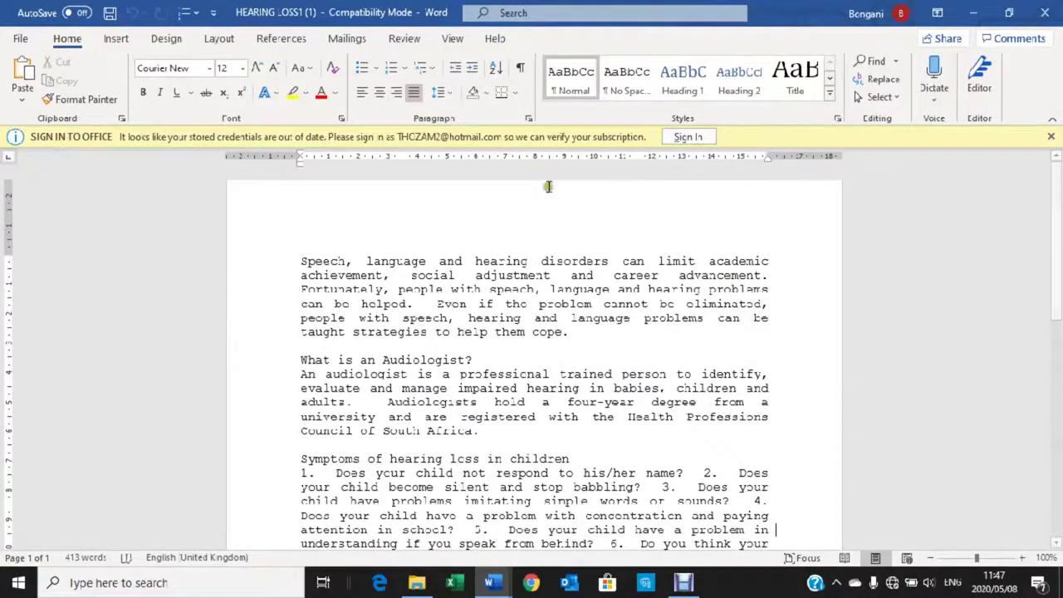
# - Fill the header with EXAM NO on the left and EXERCISE 1 two tabs over, then return to the body
pyautogui.click(432, 236)
pyautogui.doubleClick(432, 237)
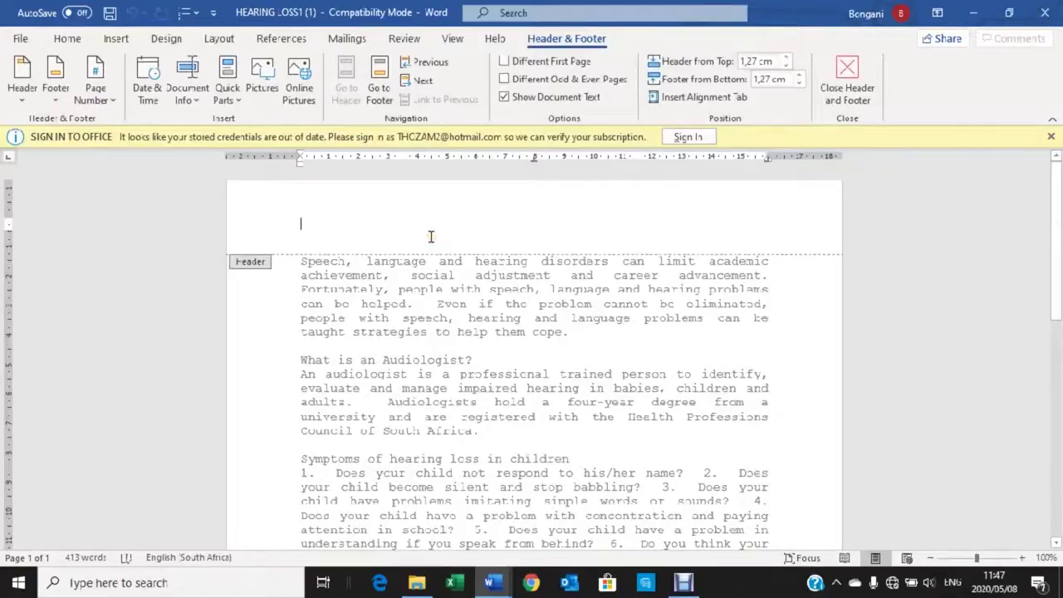
pyautogui.write('EXAM N')
pyautogui.write('O')
pyautogui.press('Tab')
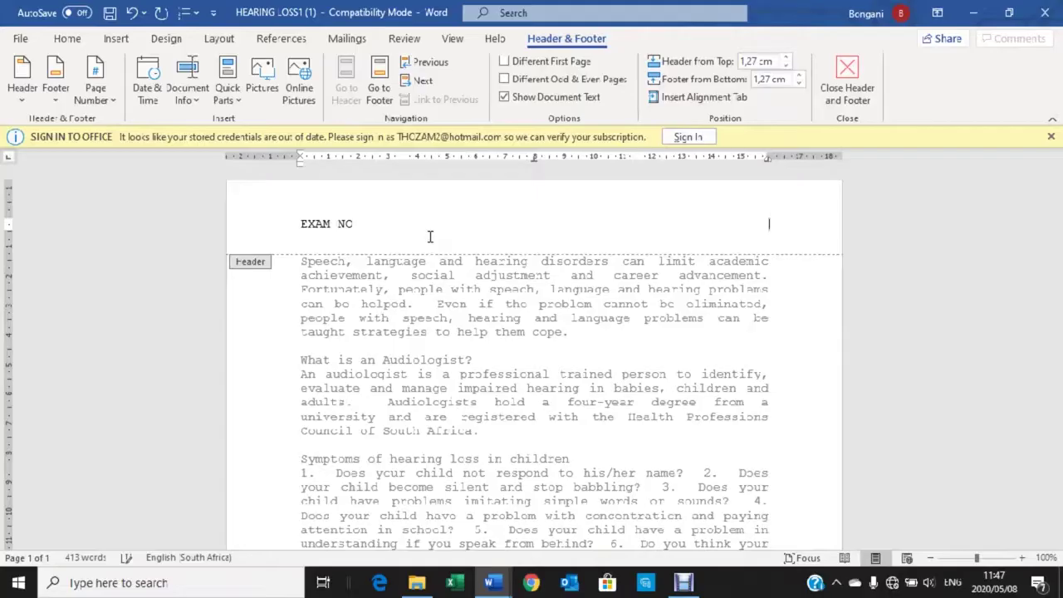
pyautogui.press('Tab')
pyautogui.write('EXER')
pyautogui.write('CISE ')
pyautogui.write('1')
pyautogui.tripleClick(451, 289)
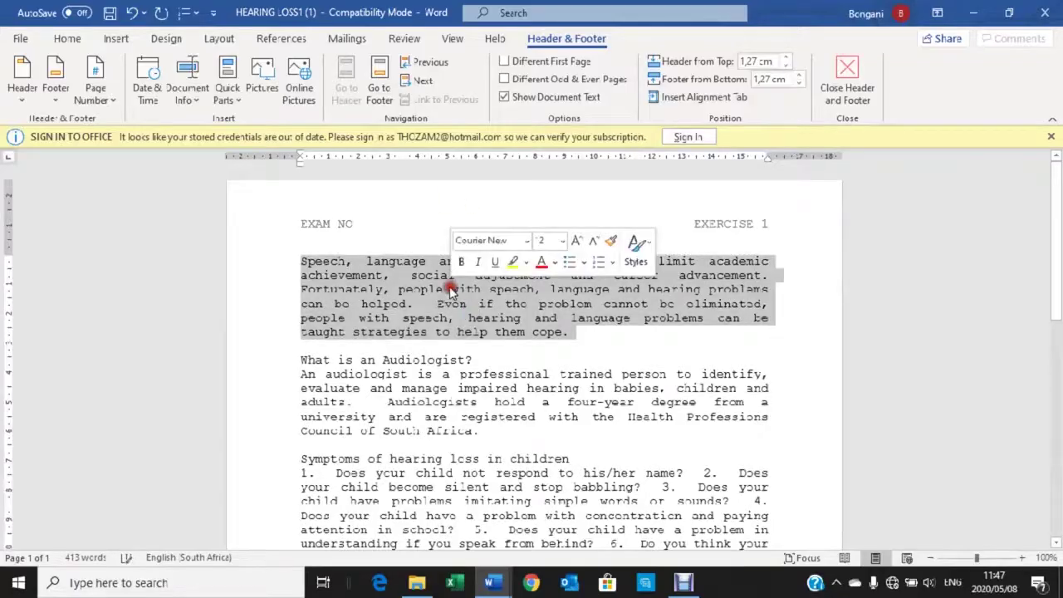
pyautogui.click(582, 403)
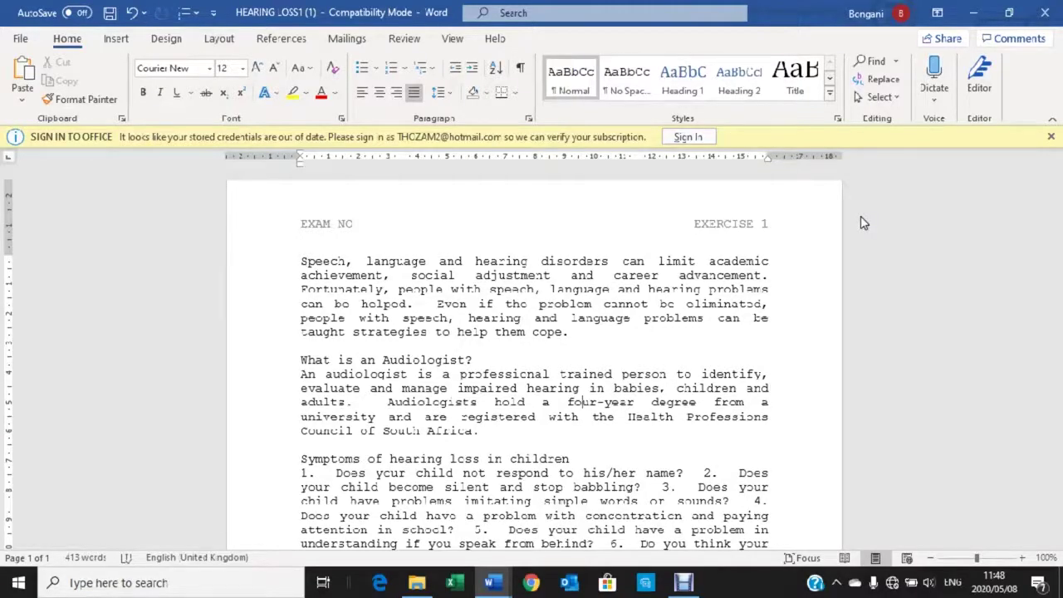
# - Select the opening paragraph and enter 2.54 cm left and right indents in Paragraph settings
pyautogui.click(858, 185)
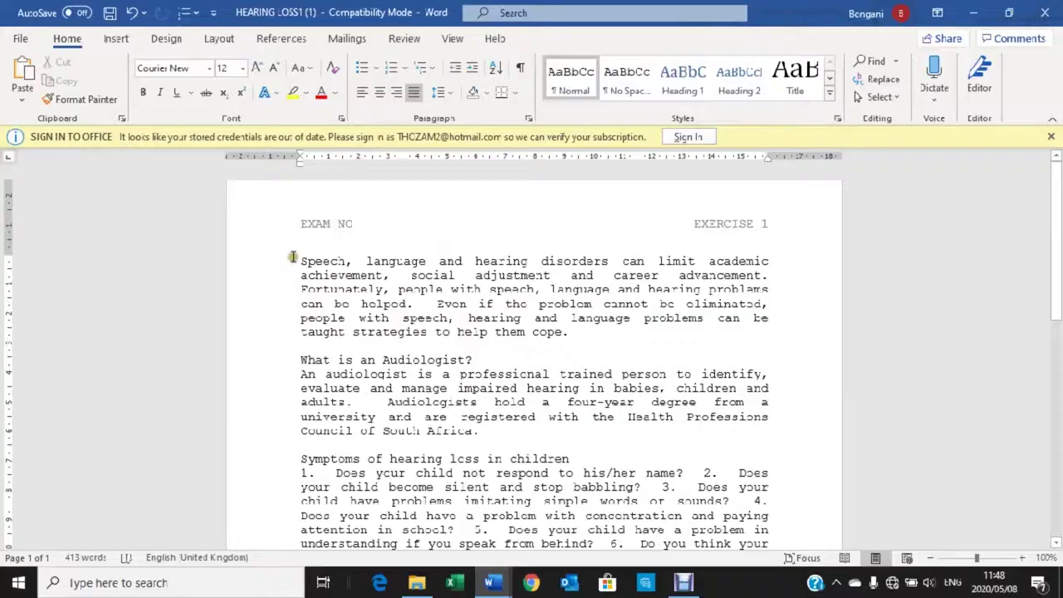
pyautogui.moveTo(299, 259)
pyautogui.mouseDown()
pyautogui.moveTo(531, 338)
pyautogui.moveTo(581, 334)
pyautogui.mouseUp()
pyautogui.click(116, 39)
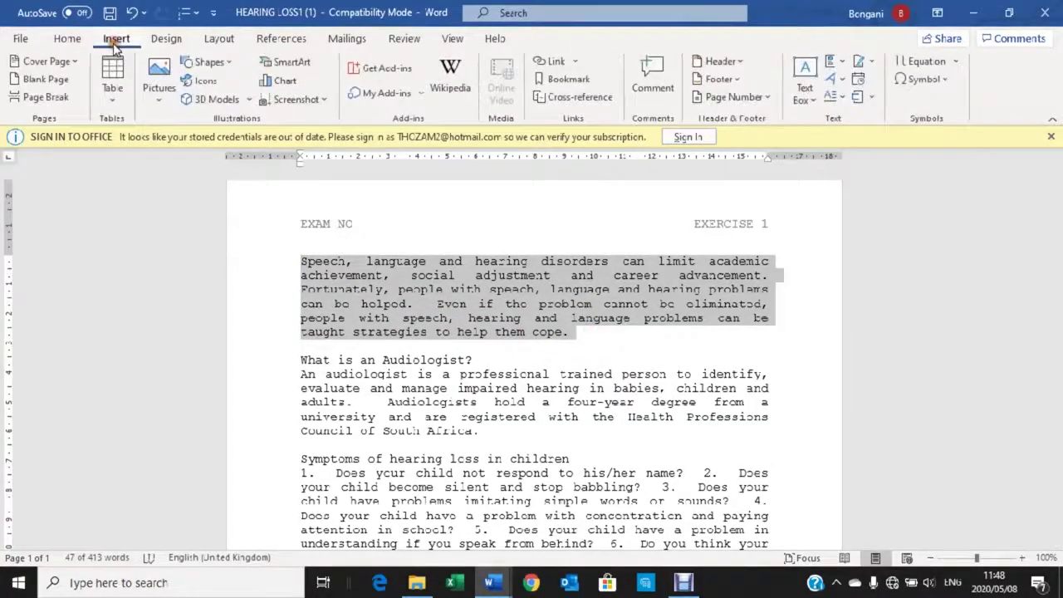
pyautogui.click(67, 39)
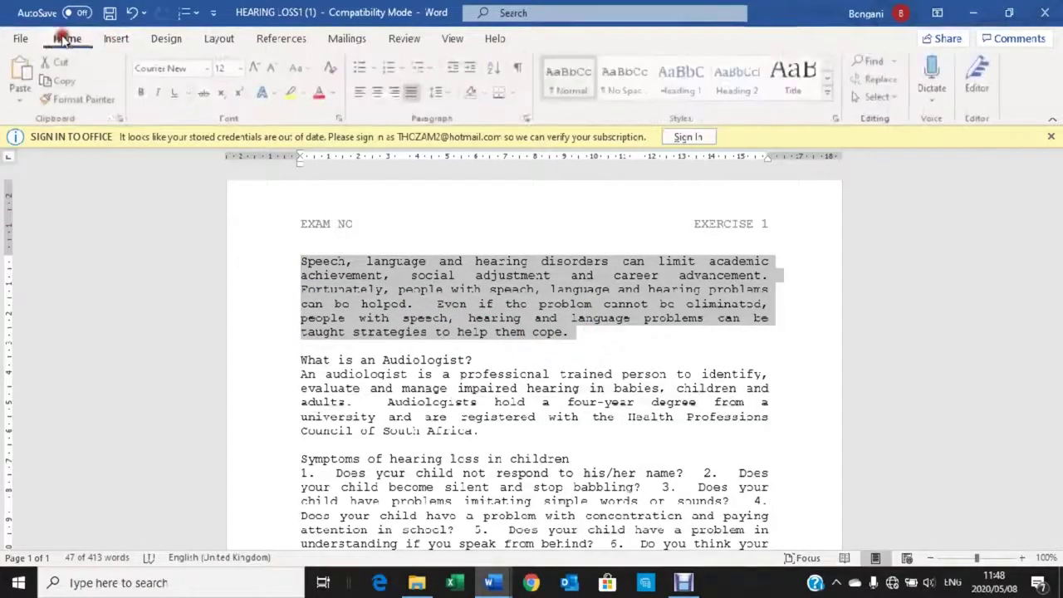
pyautogui.click(529, 121)
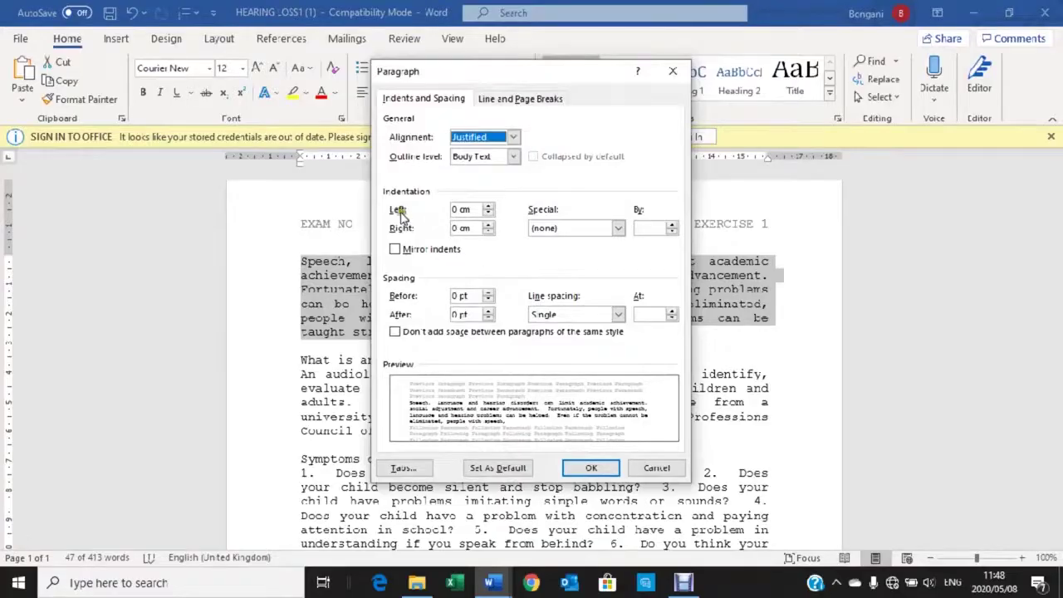
pyautogui.click(406, 224)
pyautogui.write('2')
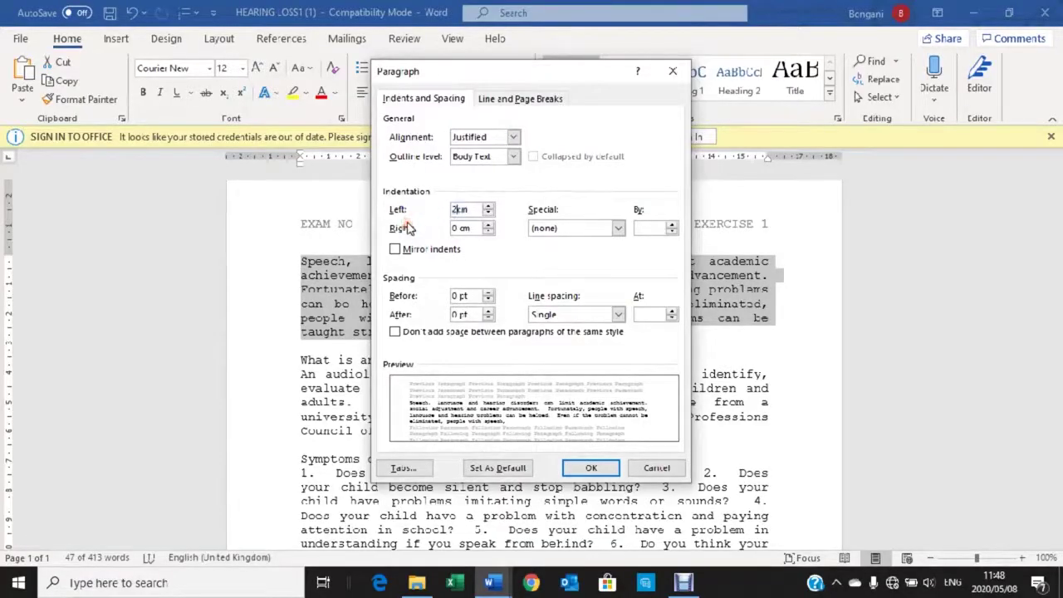
pyautogui.write('.54')
pyautogui.click(457, 227)
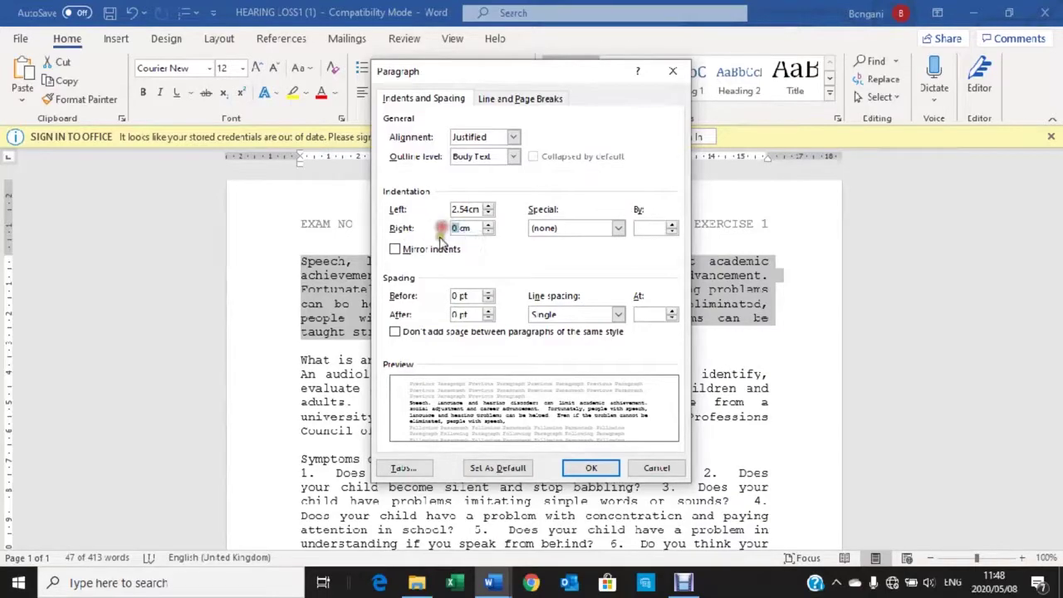
pyautogui.write('5')
pyautogui.press('BackSpace')
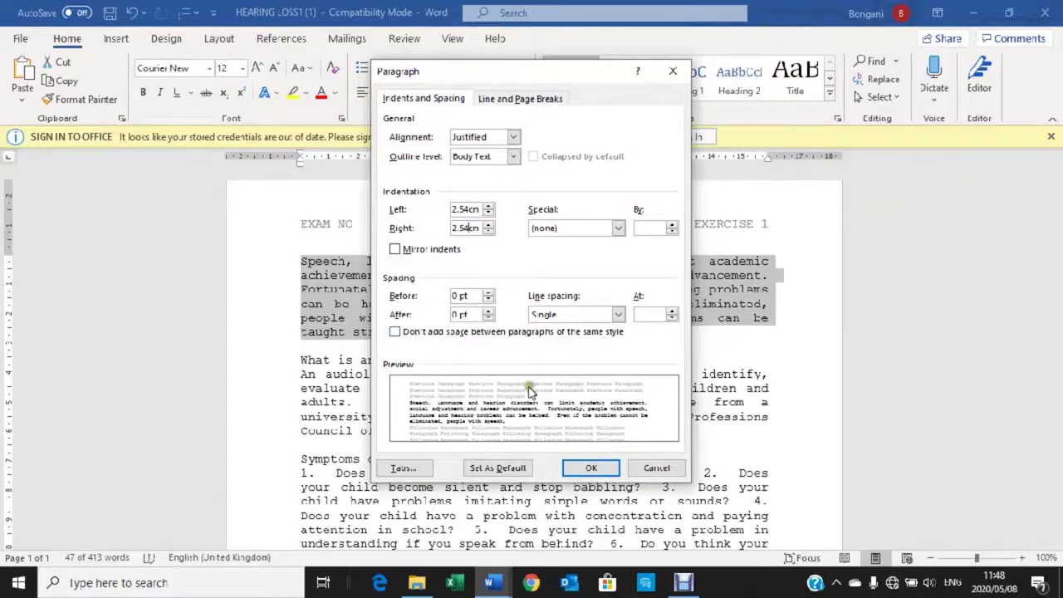
# - Clear the invalid-measurement error by using a comma decimal (2,54) and apply the indents
pyautogui.click(586, 469)
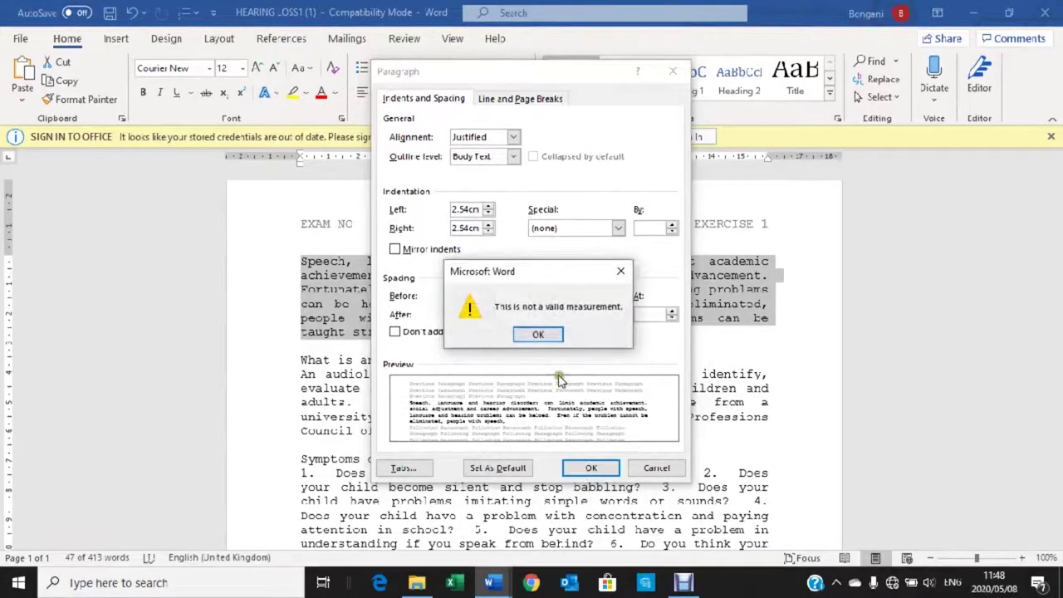
pyautogui.click(545, 337)
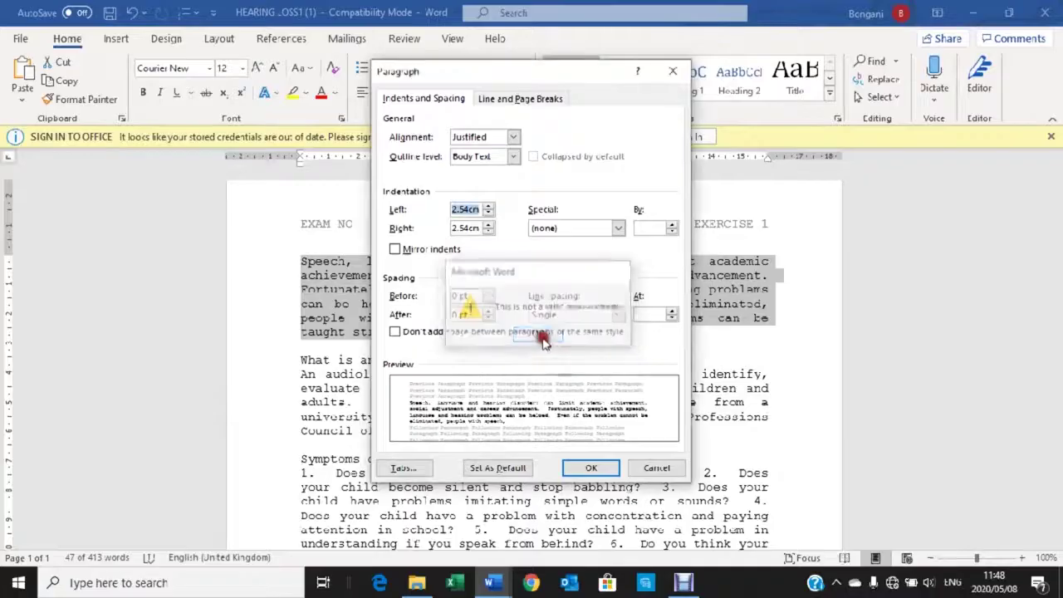
pyautogui.click(470, 209)
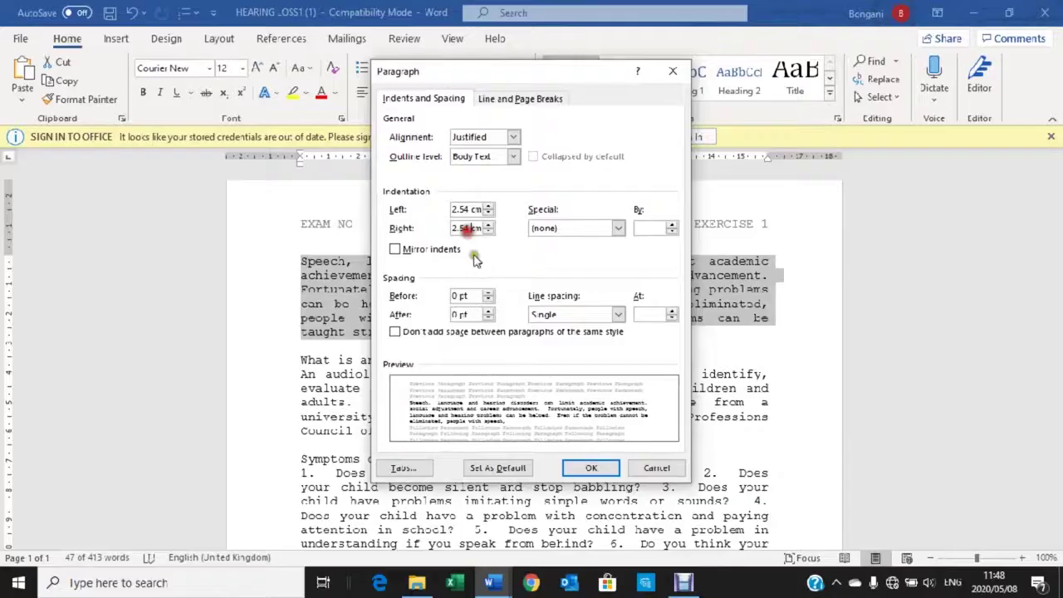
pyautogui.click(590, 468)
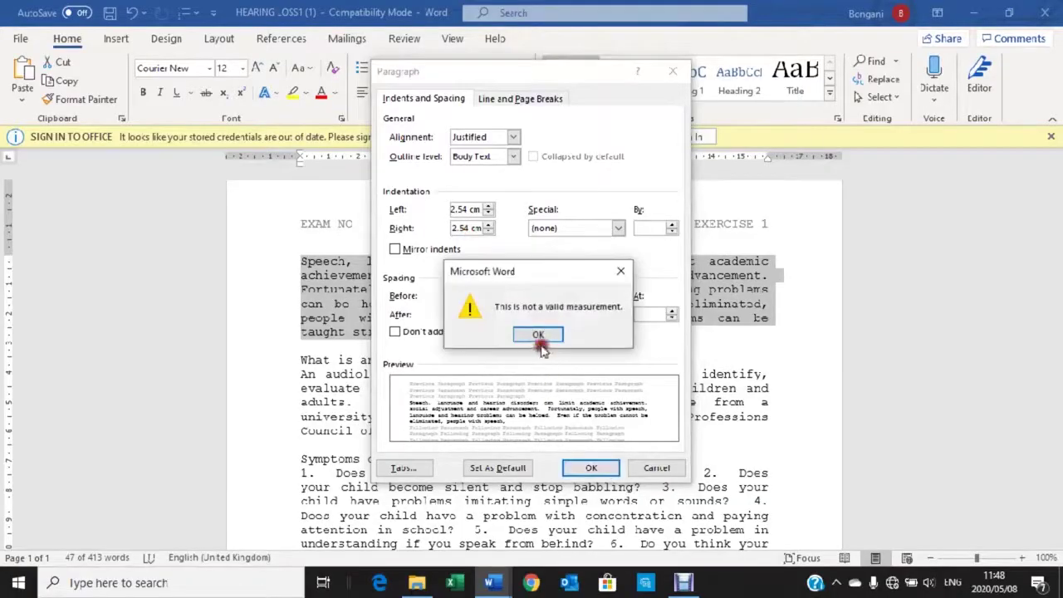
pyautogui.click(538, 335)
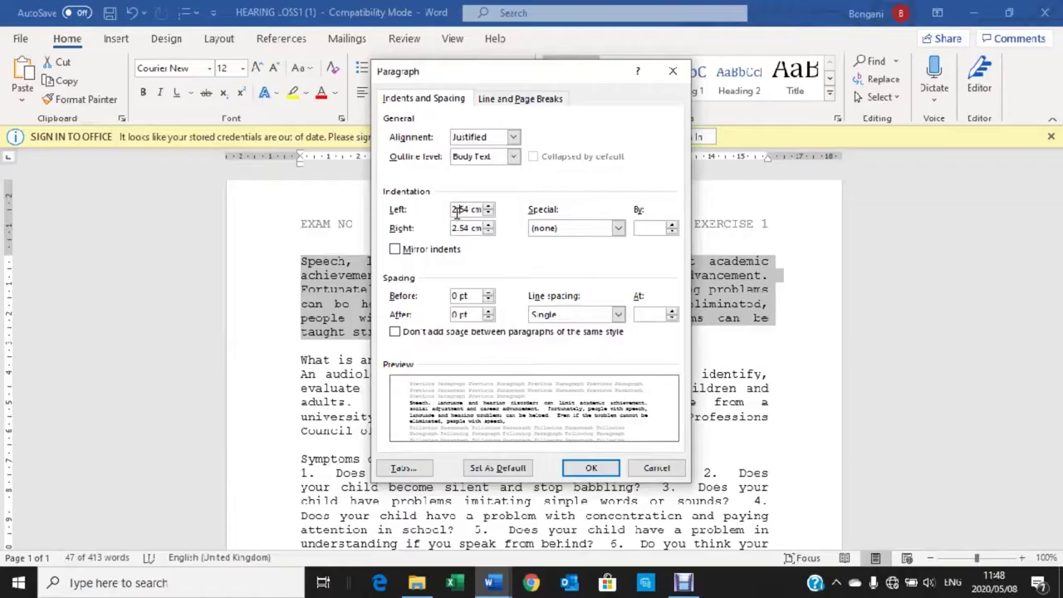
pyautogui.click(455, 213)
pyautogui.press('Delete')
pyautogui.write(',')
pyautogui.click(590, 467)
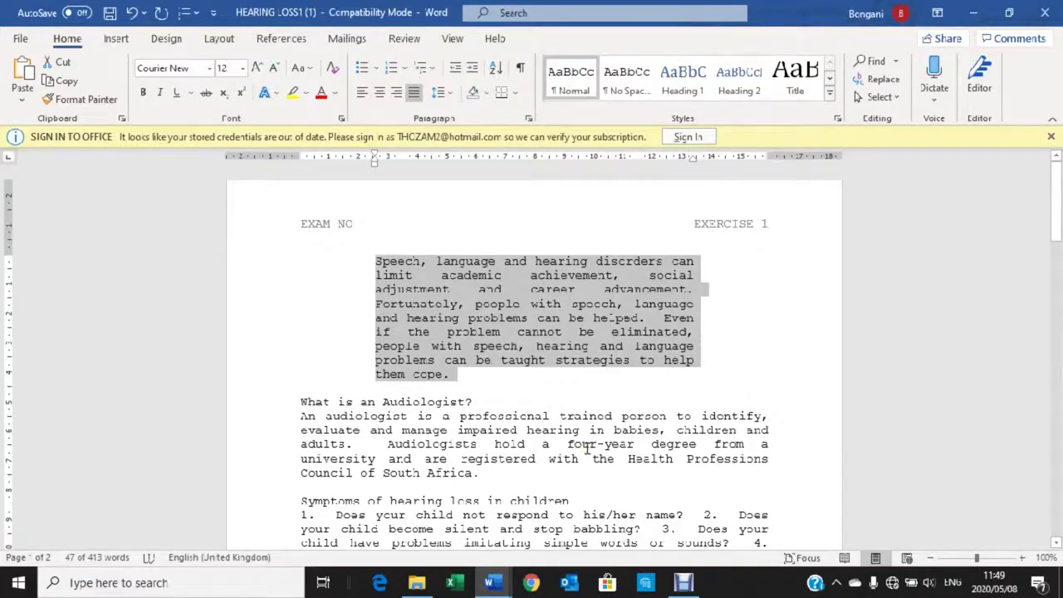
# - Insert blank lines after What is an Audiologist?, Symptoms of hearing loss in children and Speech language pathologist
pyautogui.click(476, 401)
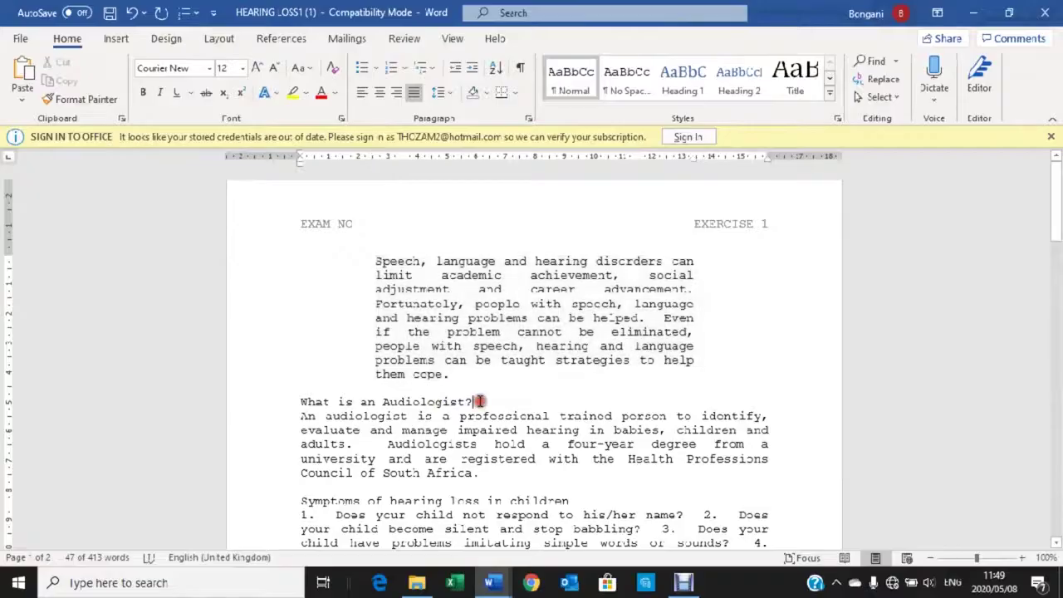
pyautogui.press('Return')
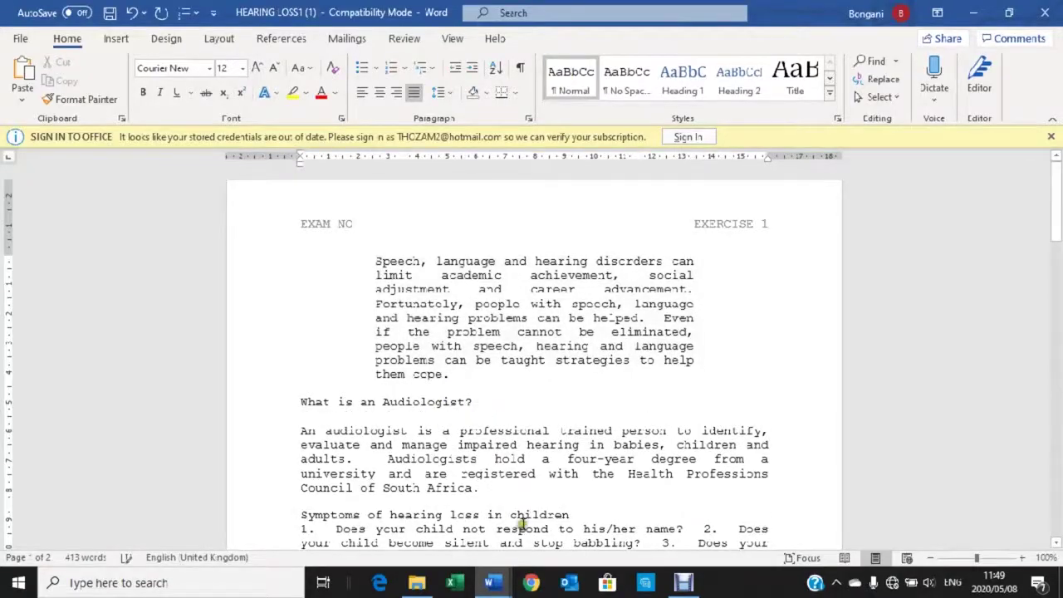
pyautogui.click(564, 514)
pyautogui.press('Return')
pyautogui.scroll(-2, 564, 506)
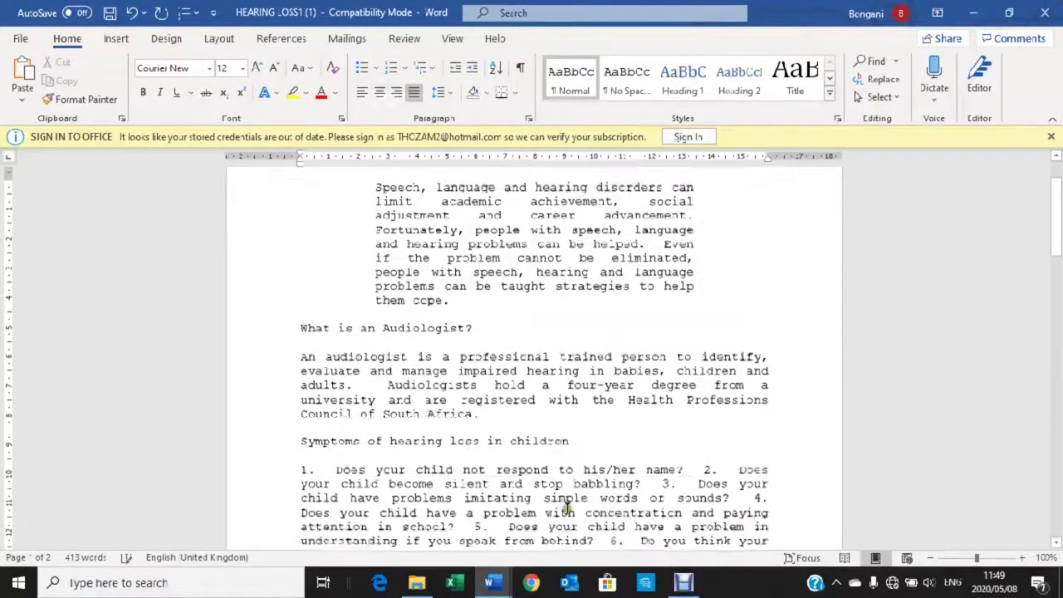
pyautogui.scroll(-3, 563, 497)
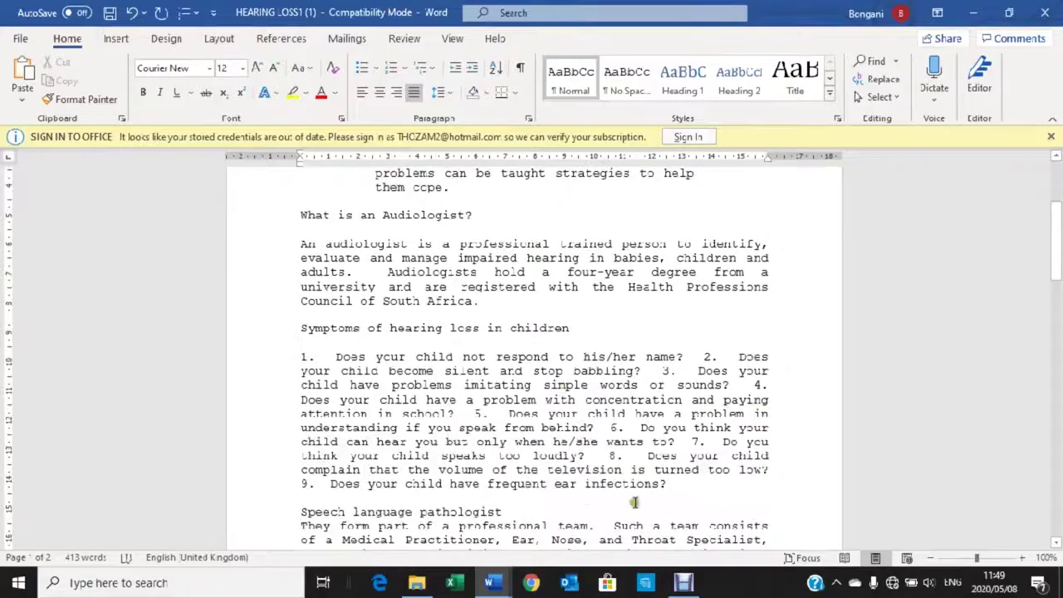
pyautogui.click(572, 506)
pyautogui.press('Return')
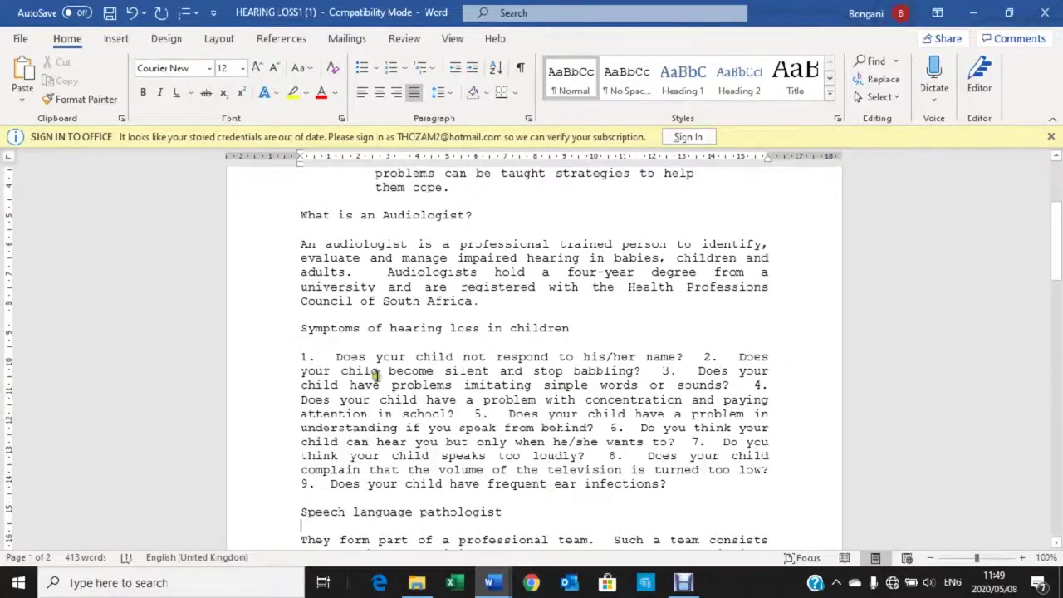
# - Make the three selected subheadings bold, UPPERCASE and underlined, e.g. WHAT IS AN AUDIOLOGIST?
pyautogui.click(262, 213)
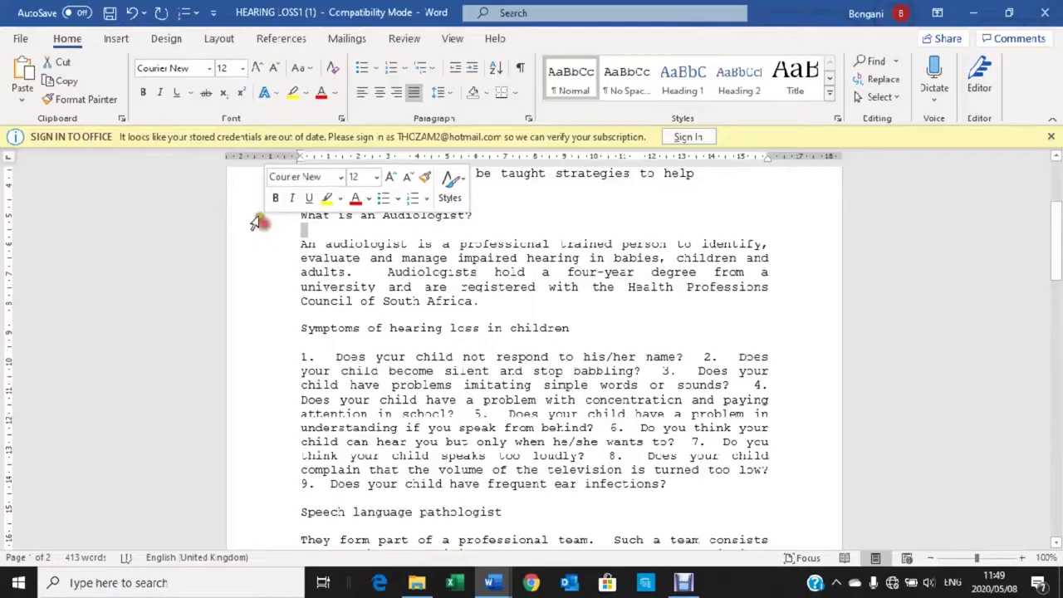
pyautogui.keyDown('ctrl'); pyautogui.click(224, 326); pyautogui.keyUp('ctrl')
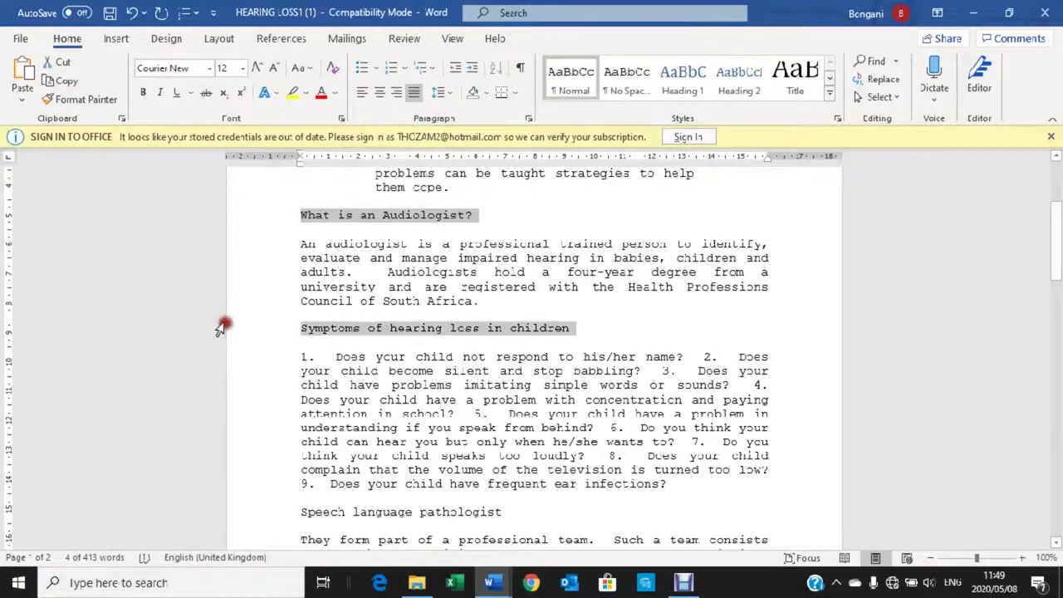
pyautogui.keyDown('ctrl'); pyautogui.click(260, 513); pyautogui.keyUp('ctrl')
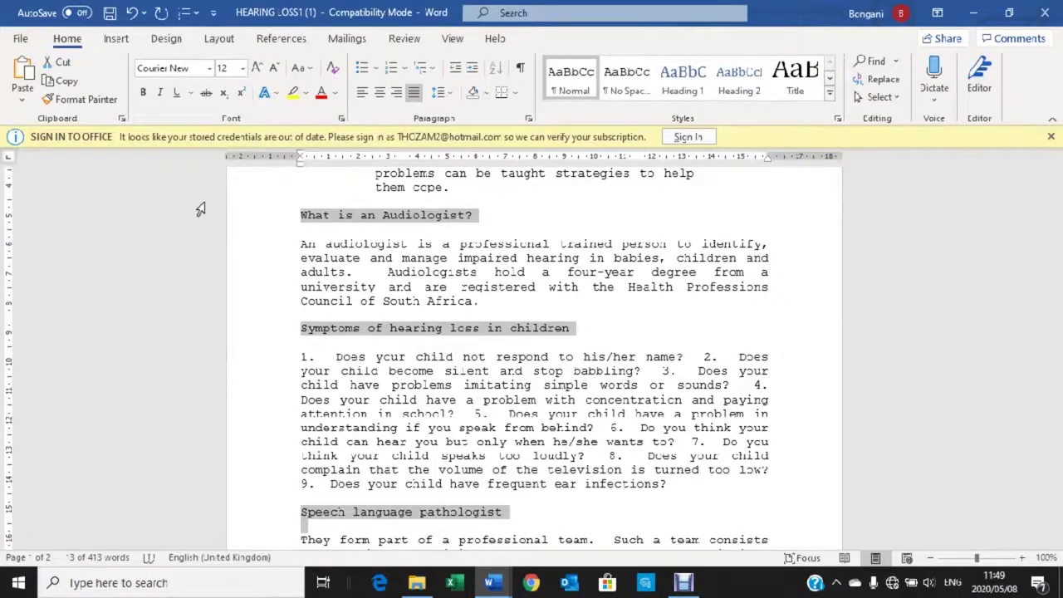
pyautogui.click(172, 93)
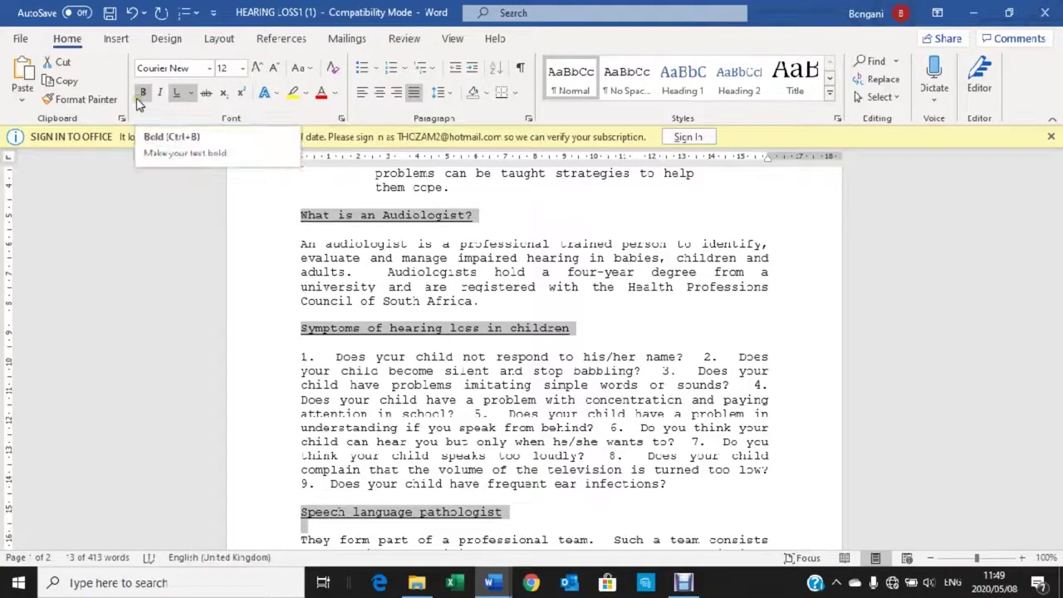
pyautogui.click(139, 99)
pyautogui.click(176, 93)
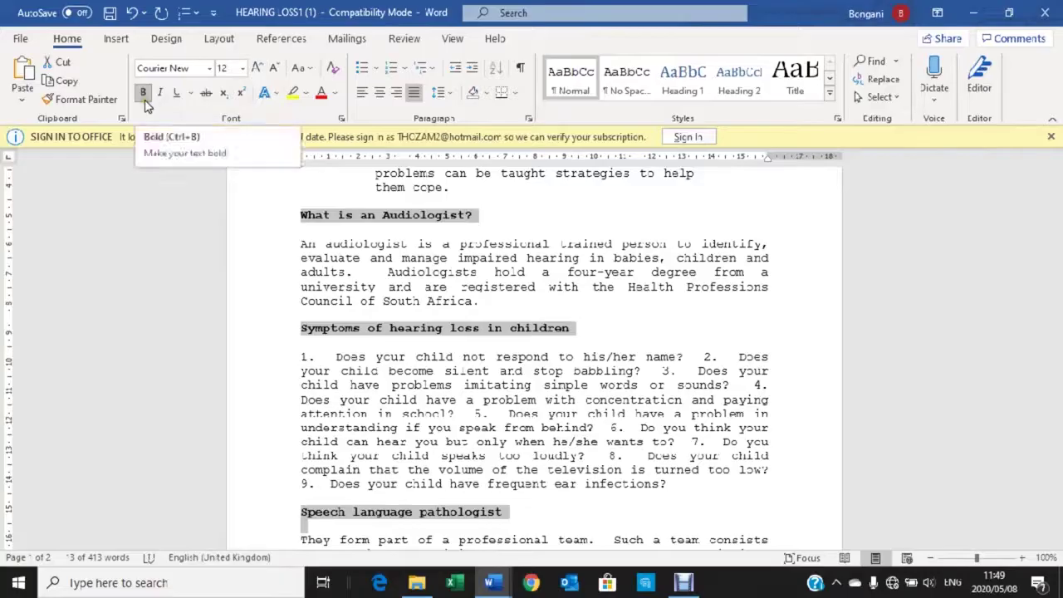
pyautogui.click(304, 73)
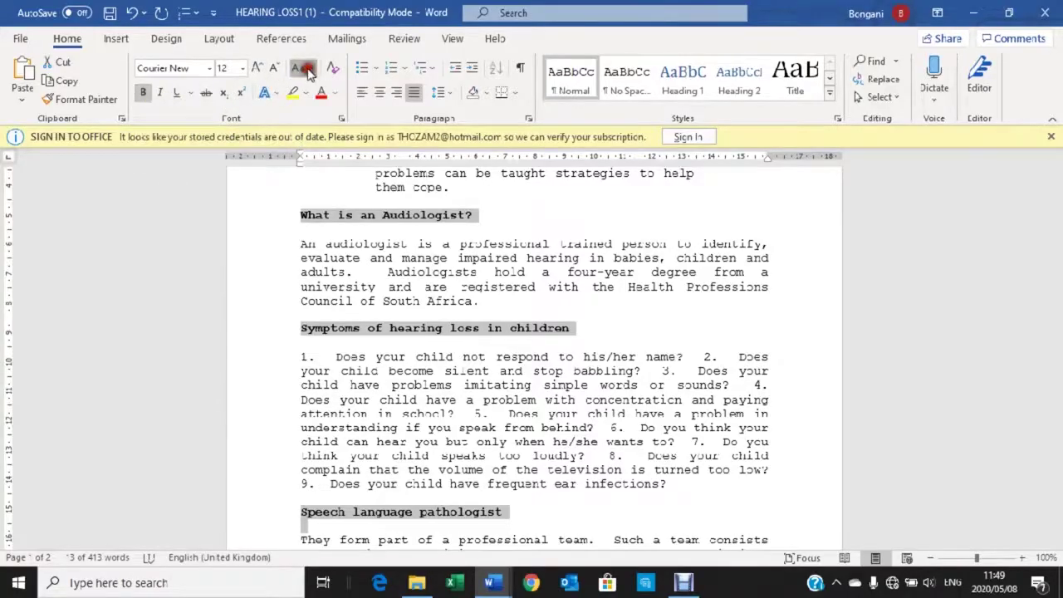
pyautogui.click(332, 139)
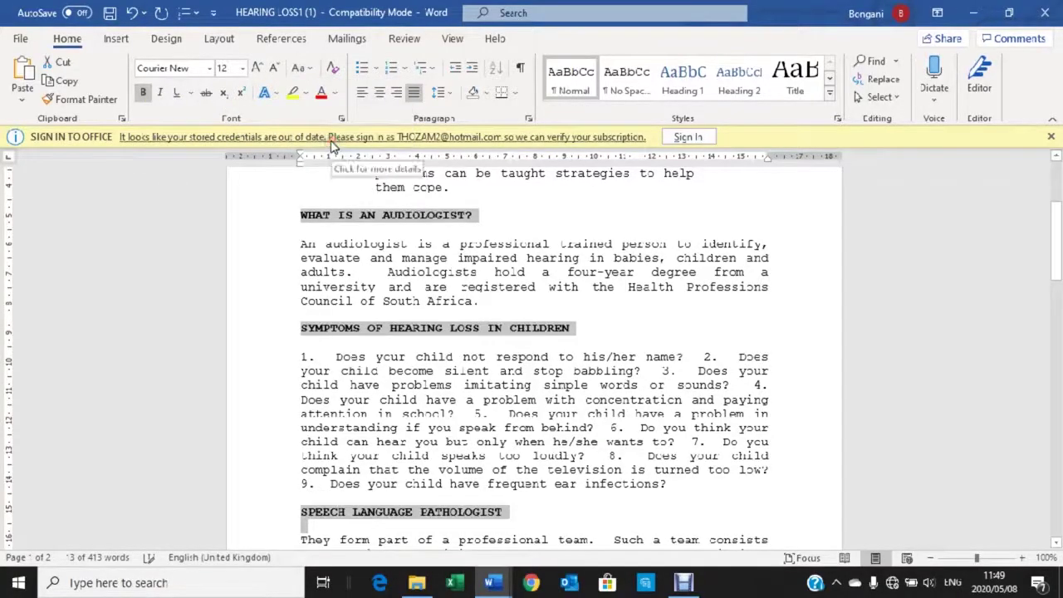
pyautogui.click(176, 92)
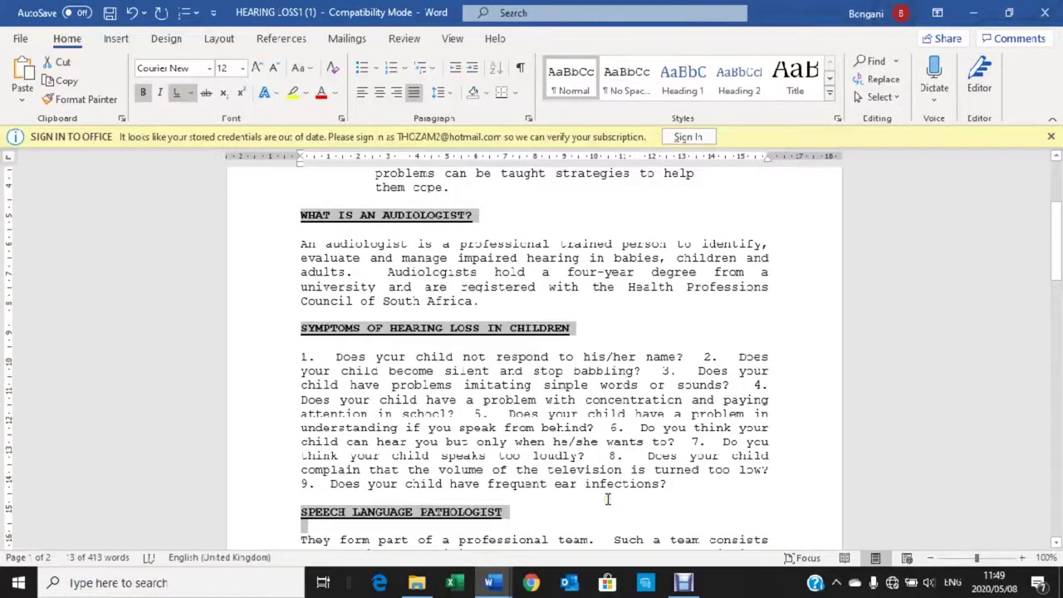
pyautogui.scroll(-3, 581, 477)
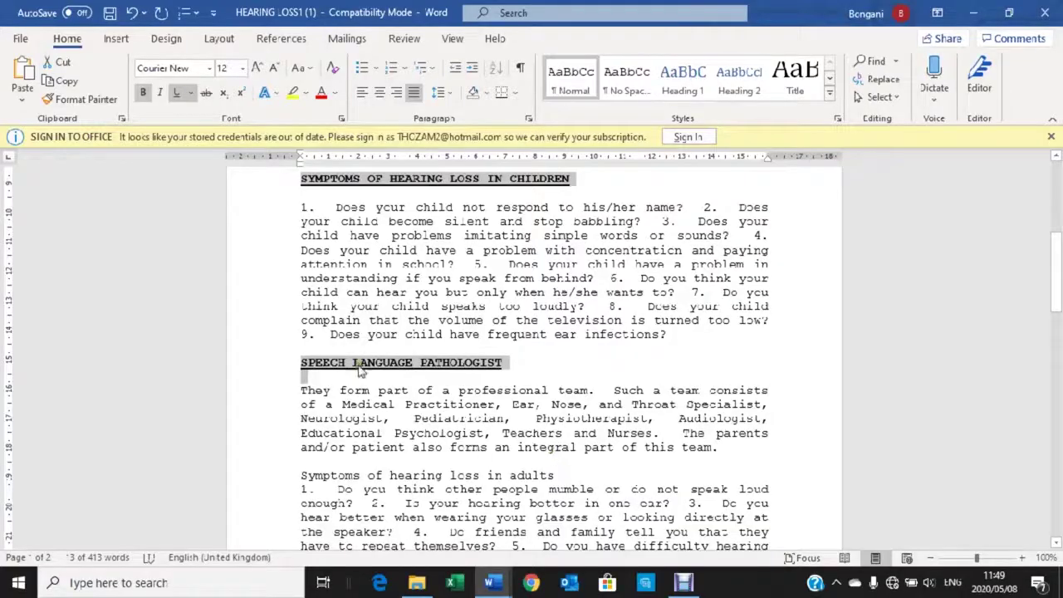
pyautogui.click(391, 432)
pyautogui.click(283, 397)
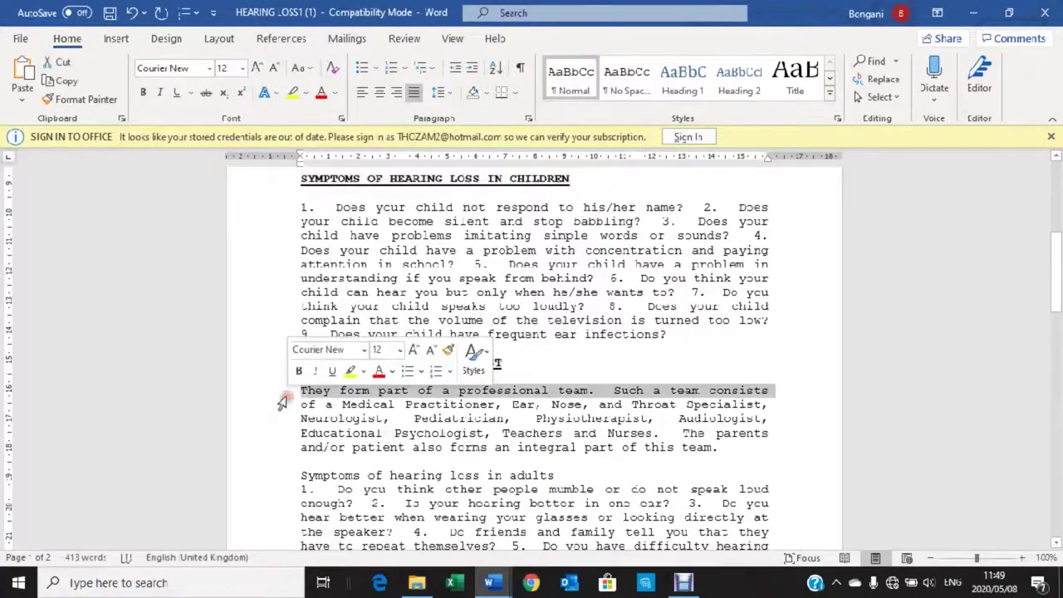
pyautogui.moveTo(279, 399); pyautogui.dragTo(282, 449)
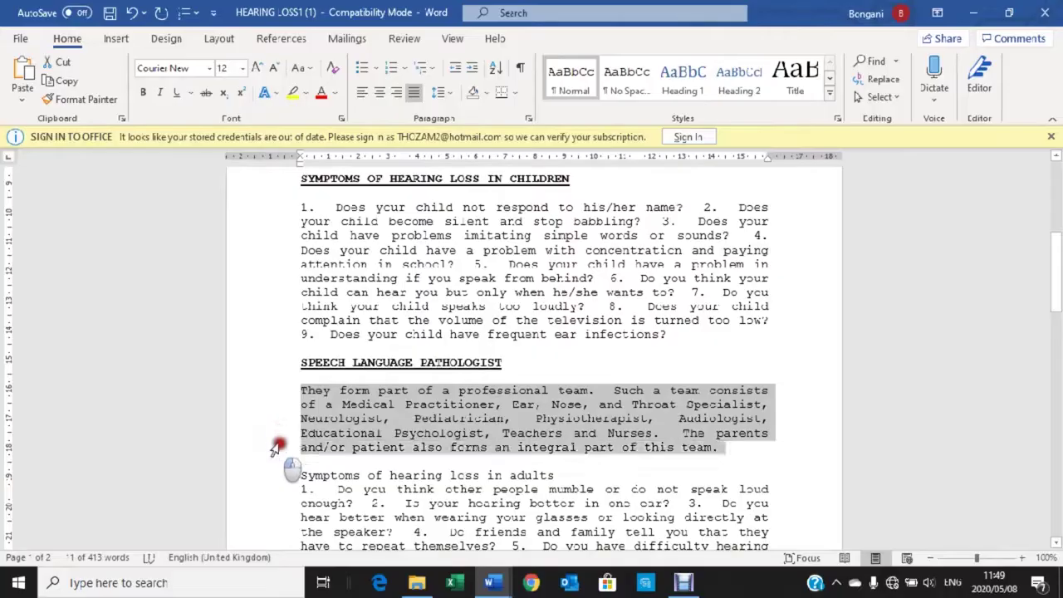
pyautogui.rightClick(322, 448)
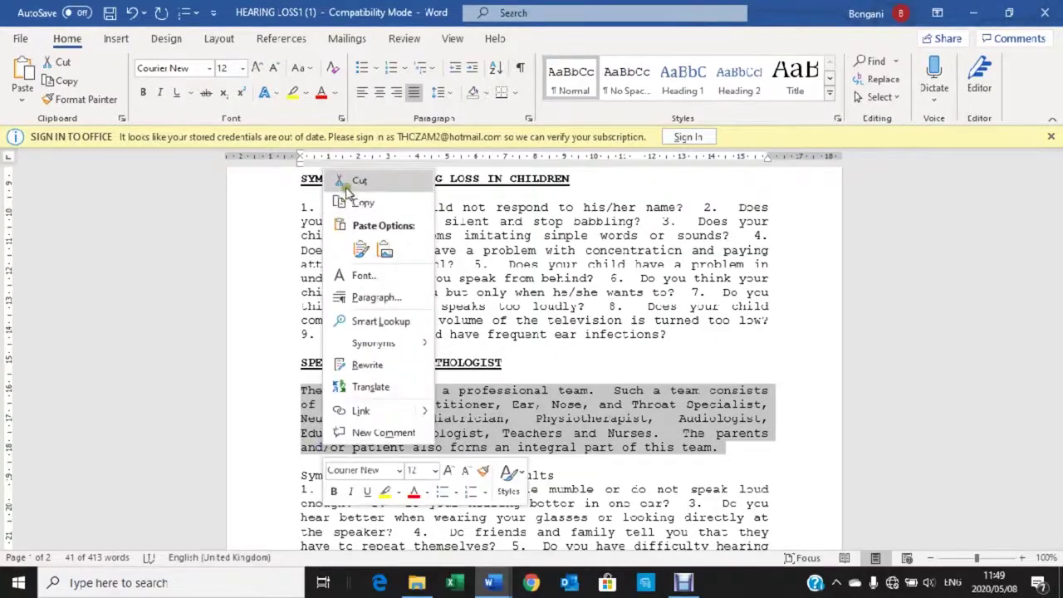
pyautogui.click(355, 181)
pyautogui.press('BackSpace')
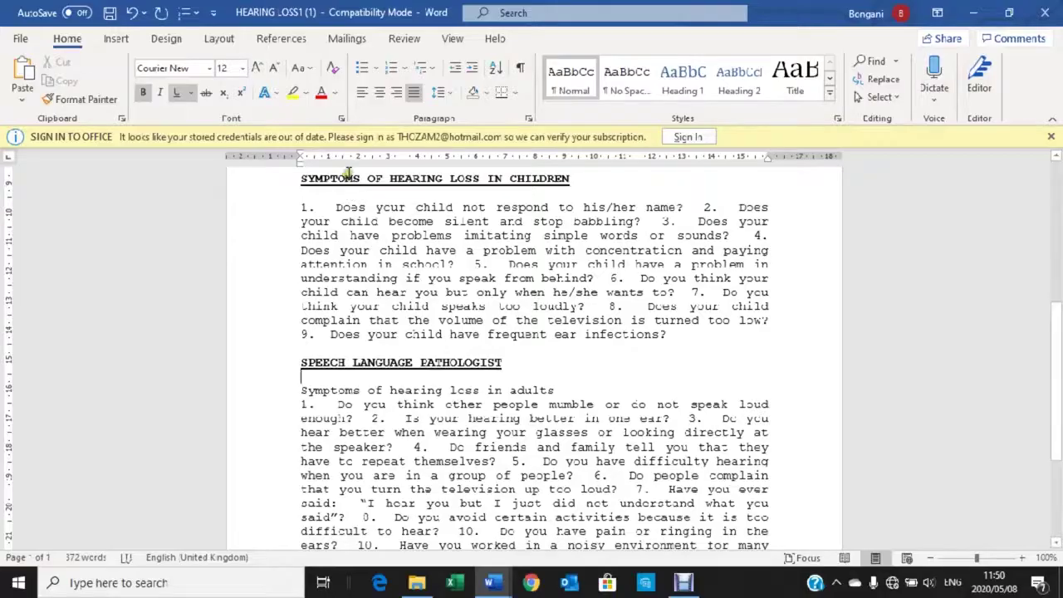
pyautogui.scroll(-4, 355, 172)
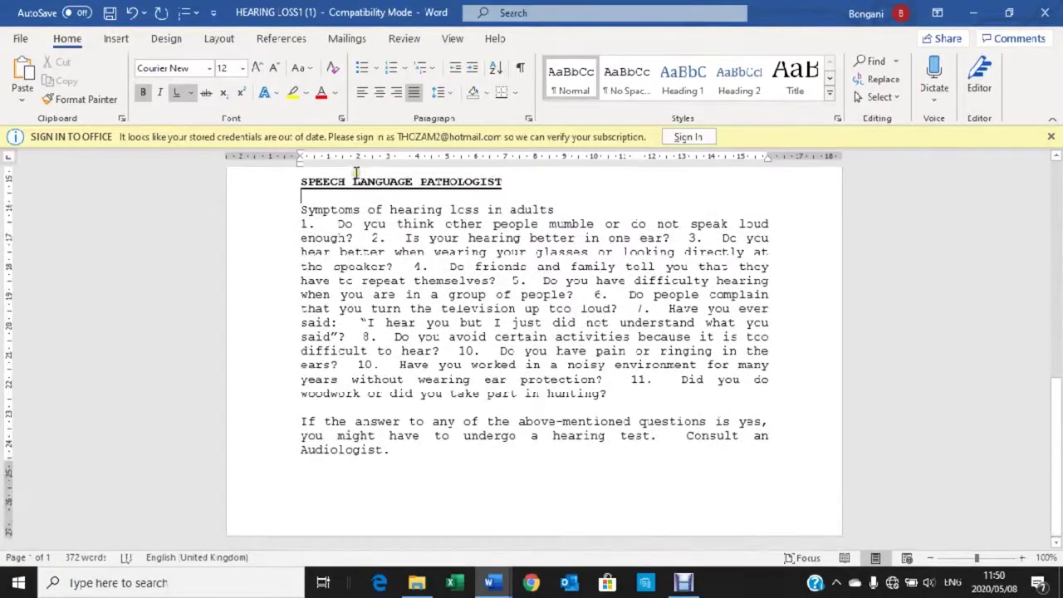
pyautogui.click(315, 202)
pyautogui.press('Return')
pyautogui.press('Return')
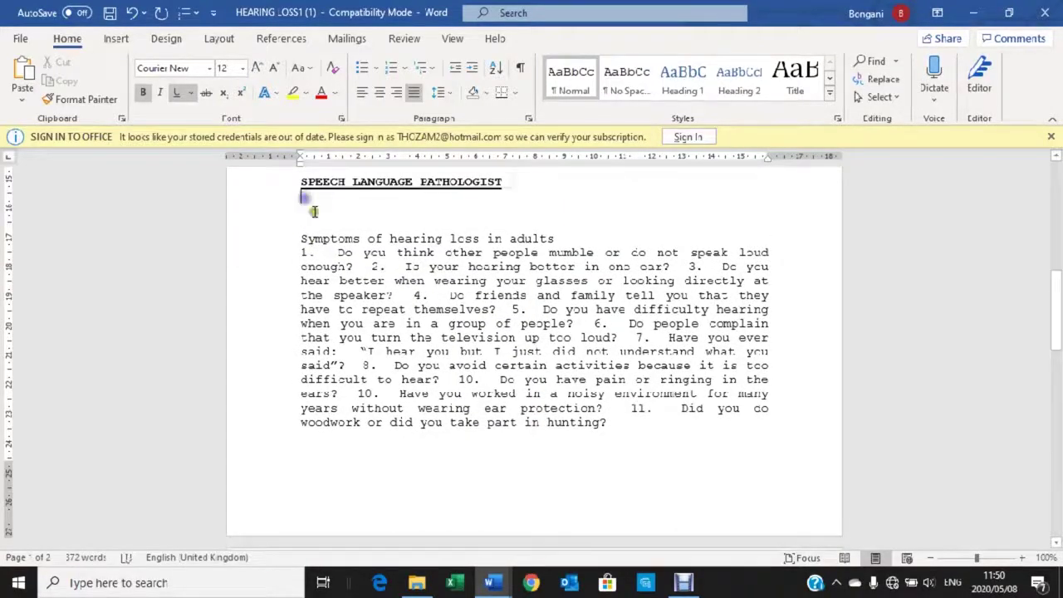
pyautogui.rightClick(306, 206)
pyautogui.click(297, 210)
pyautogui.rightClick(297, 210)
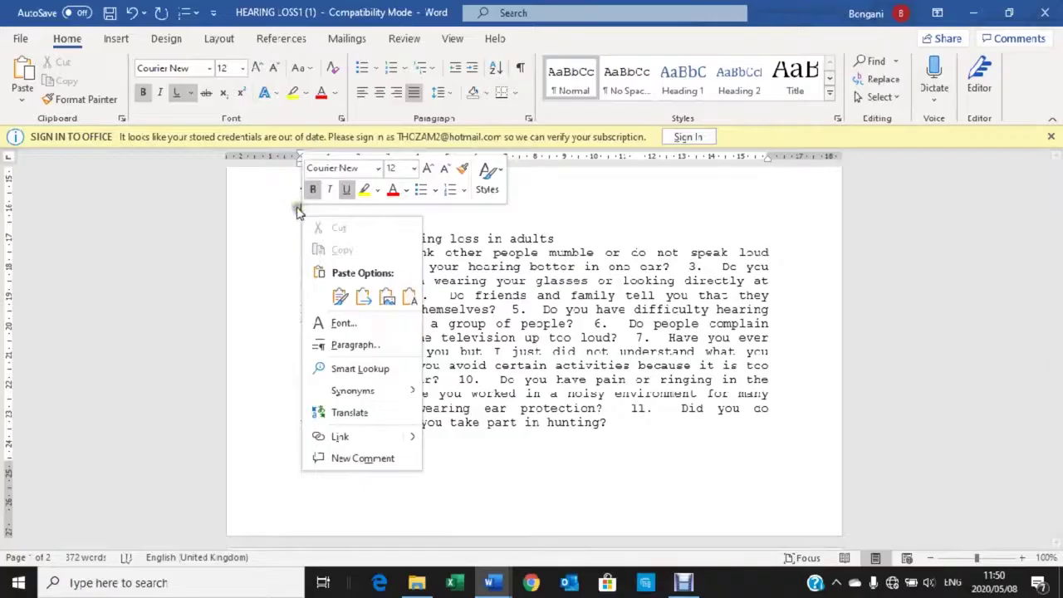
pyautogui.click(335, 296)
pyautogui.press('BackSpace')
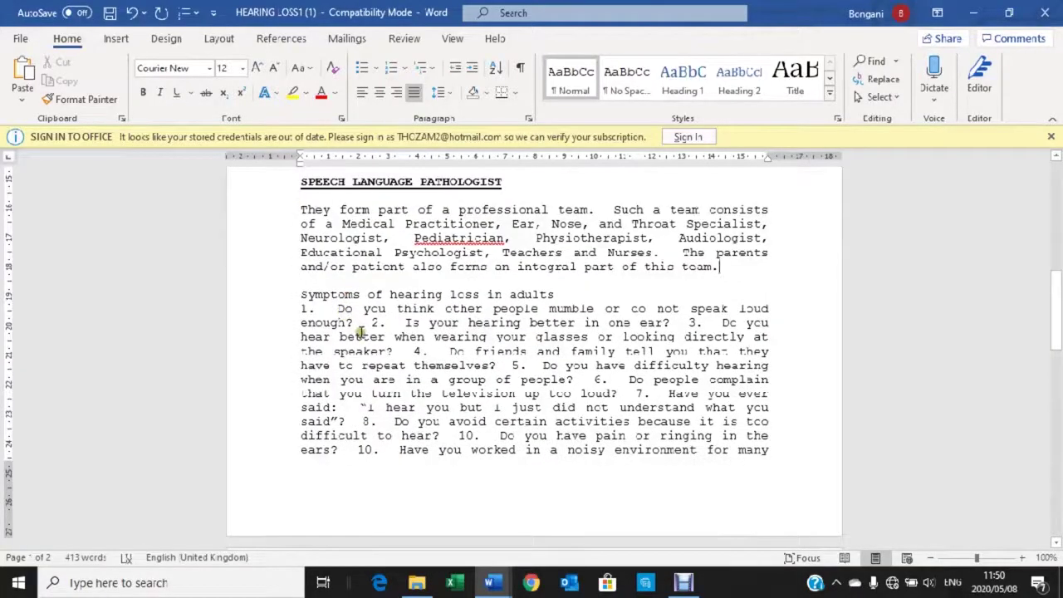
pyautogui.scroll(2, 367, 334)
pyautogui.scroll(2, 368, 333)
pyautogui.scroll(2, 373, 338)
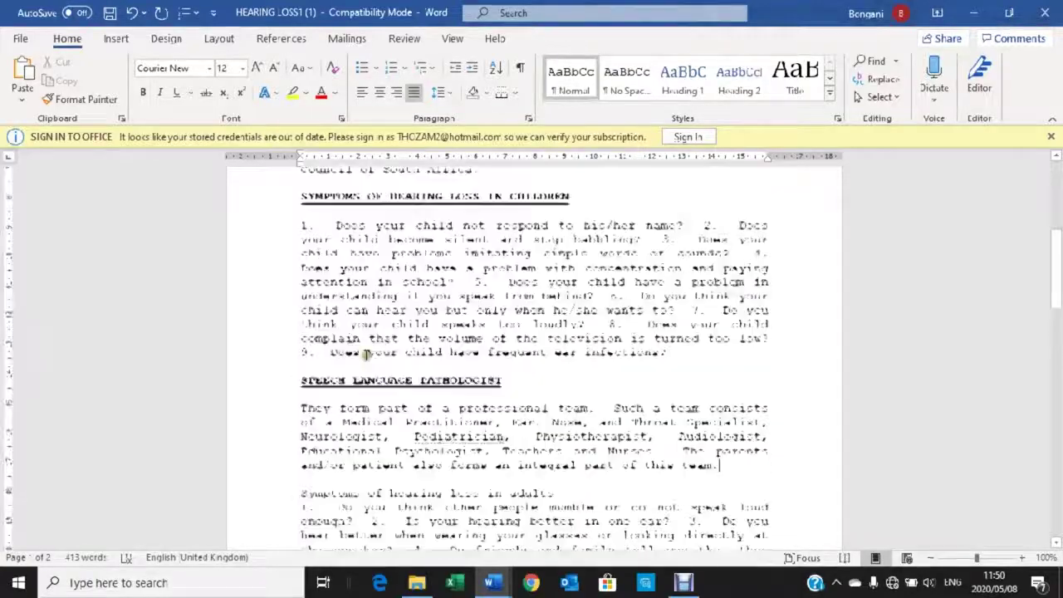
pyautogui.scroll(2, 381, 343)
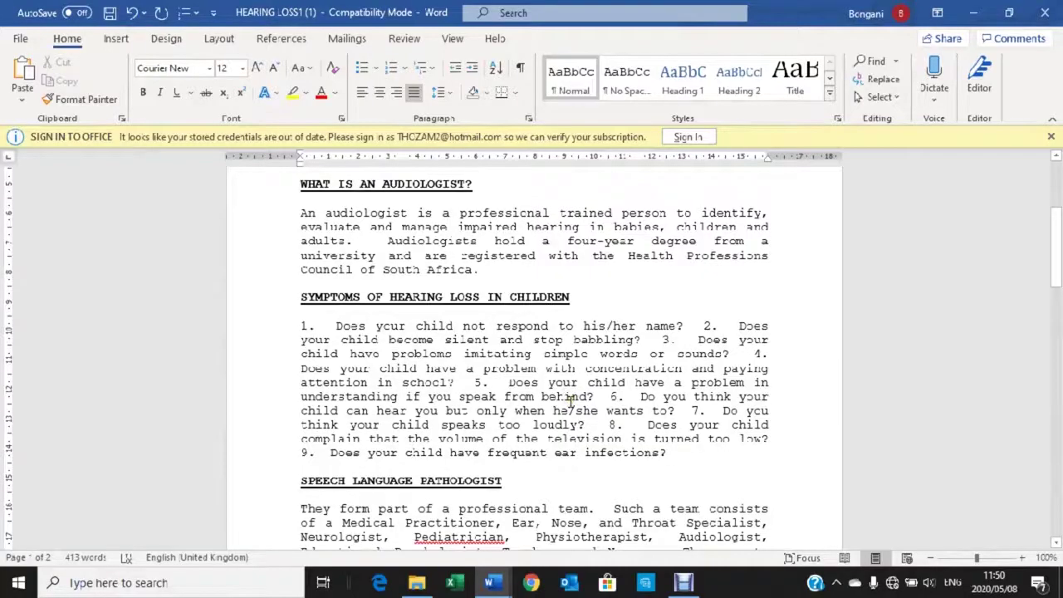
pyautogui.moveTo(636, 339); pyautogui.dragTo(564, 341)
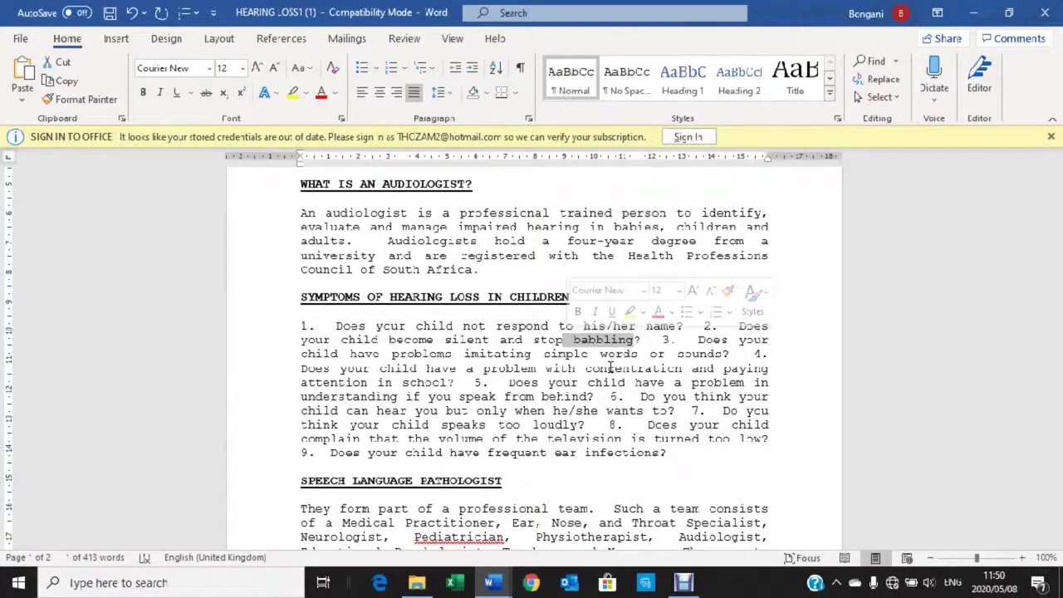
pyautogui.scroll(-2, 747, 448)
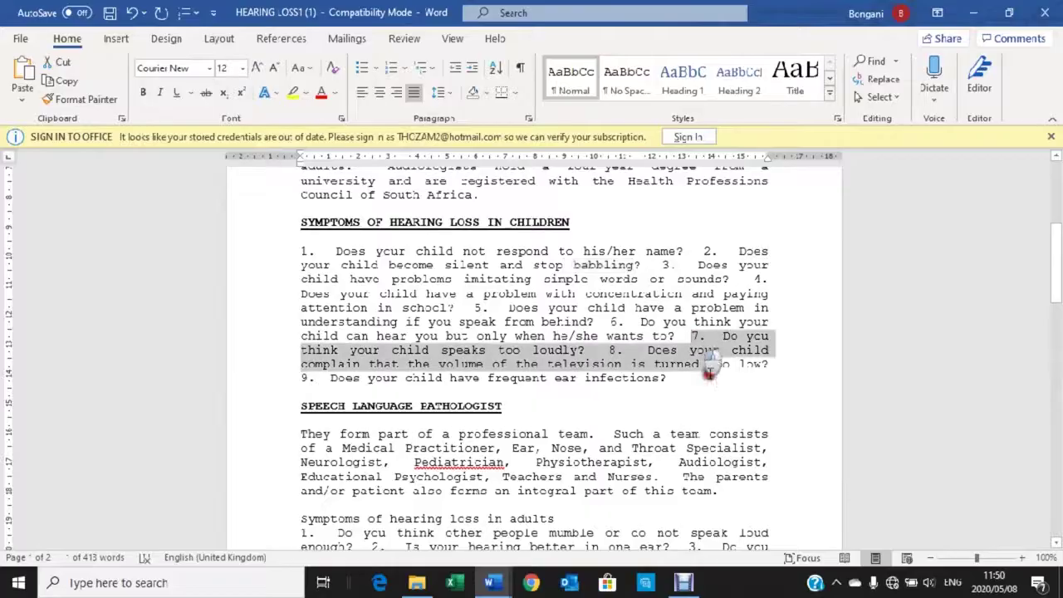
# - Delete questions 7 to 9 from the children's symptoms list
pyautogui.moveTo(692, 335); pyautogui.dragTo(712, 387)
pyautogui.press('Delete')
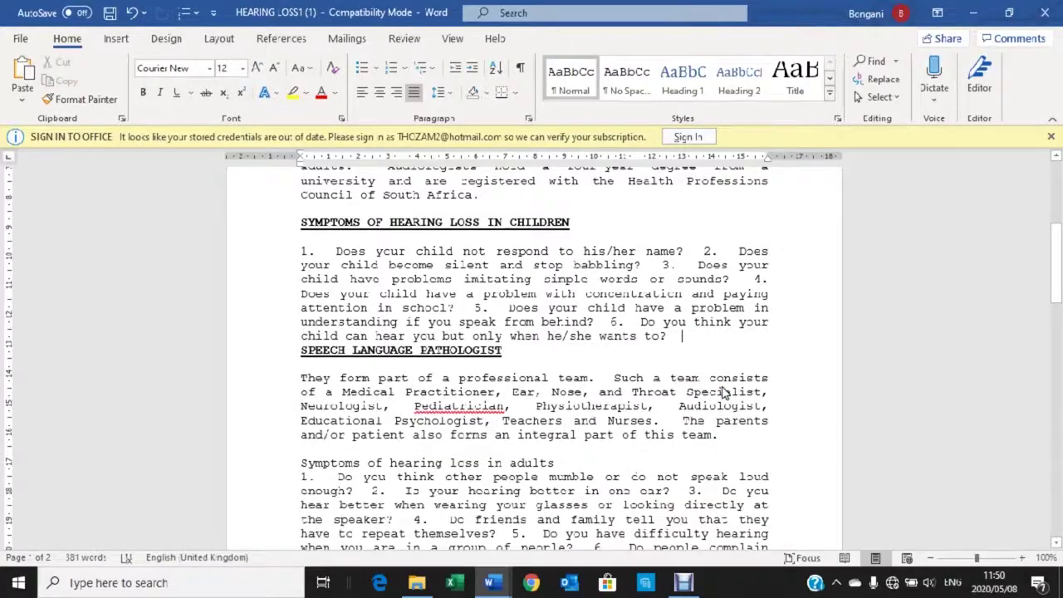
pyautogui.press('Return')
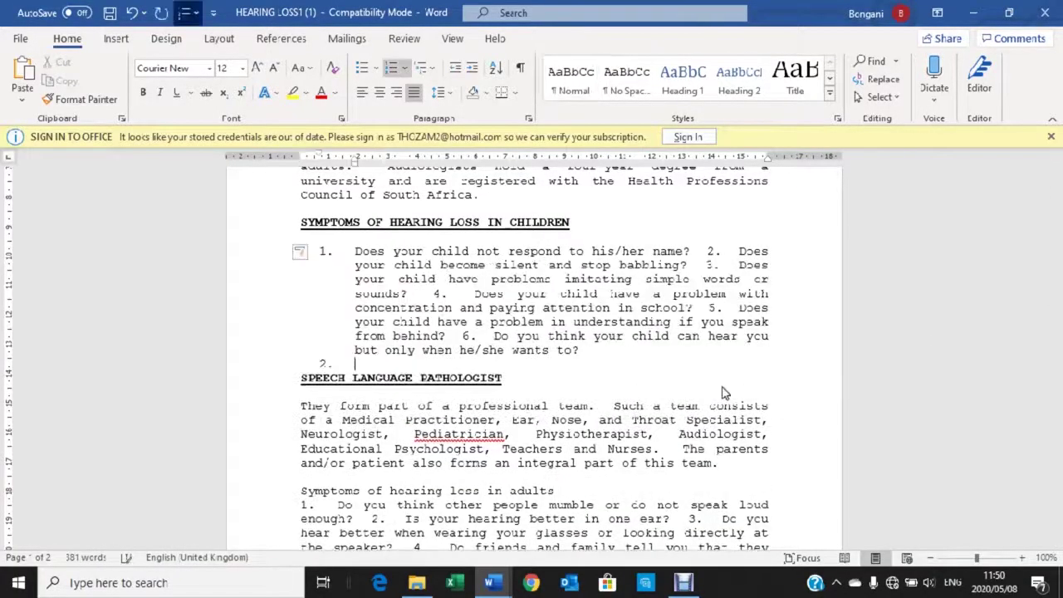
pyautogui.hotkey('ctrl', 'z')
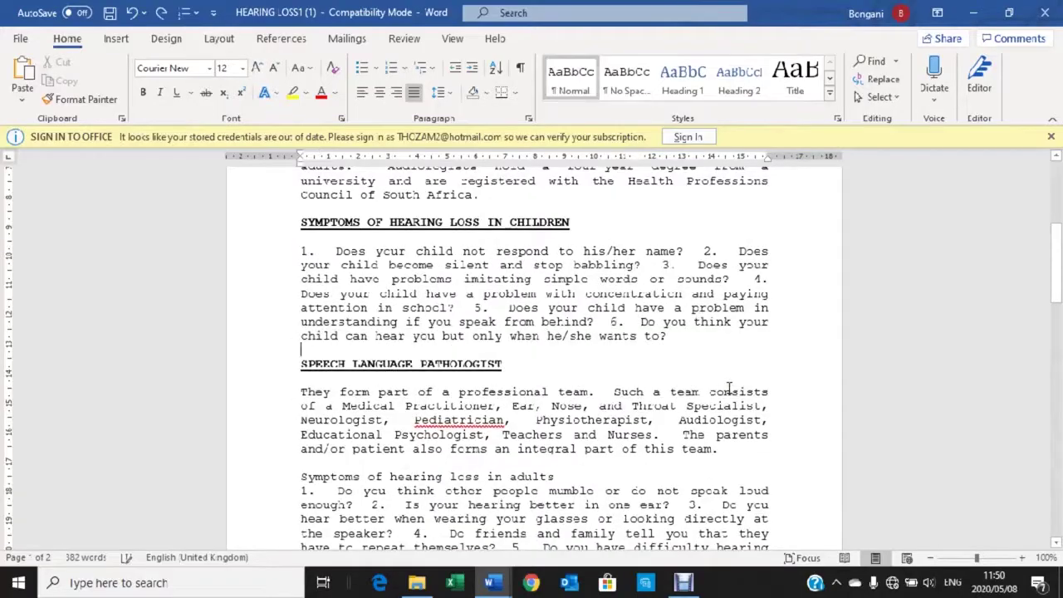
# - Insert a page break after question 6 so the pathologist section starts on a new page
pyautogui.click(691, 334)
pyautogui.click(116, 38)
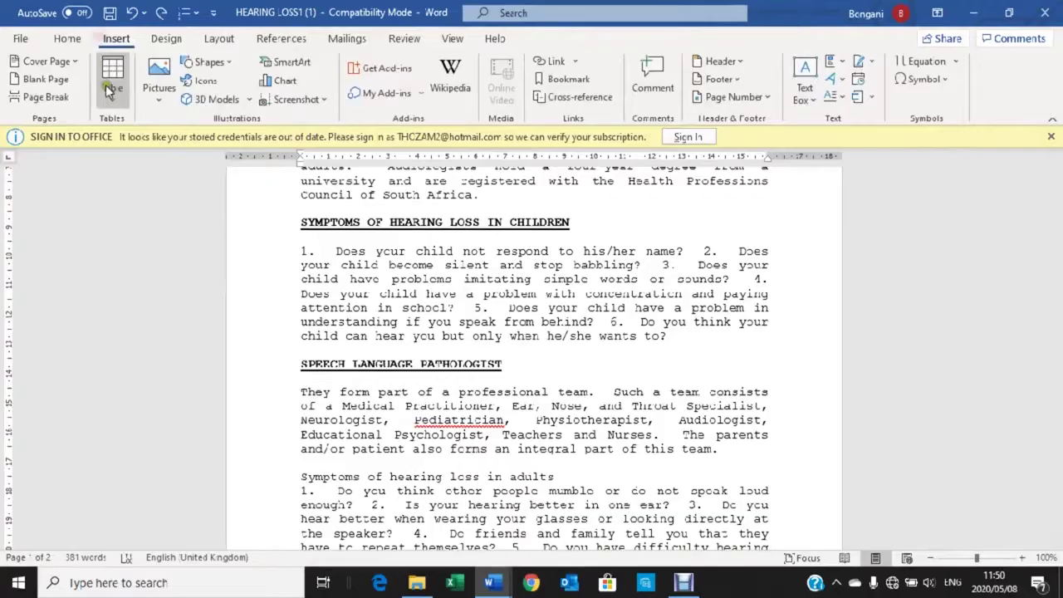
pyautogui.click(51, 98)
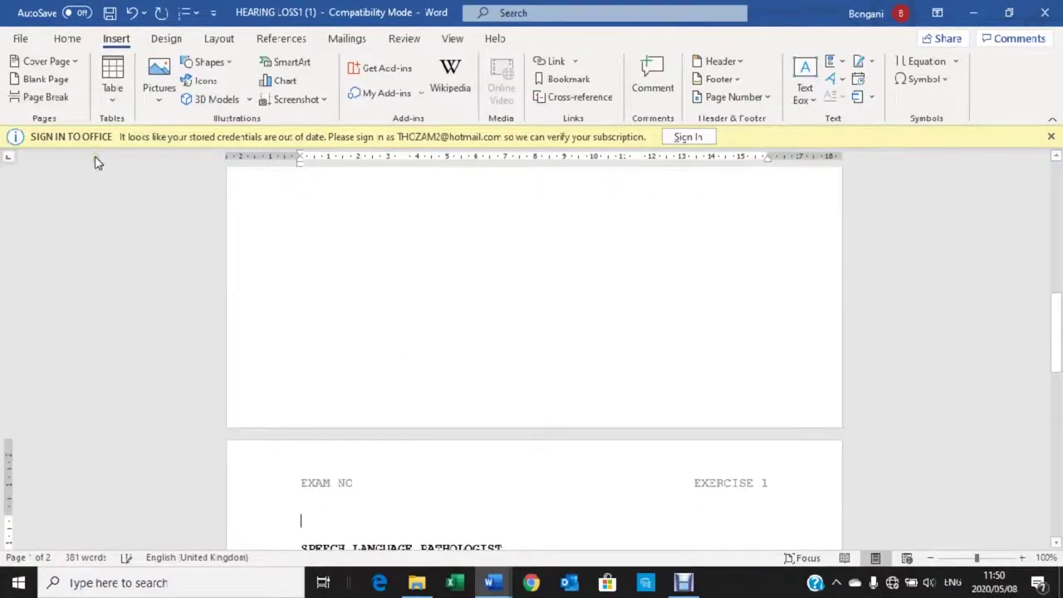
pyautogui.press('Right')
pyautogui.press('Right')
pyautogui.press('Right')
pyautogui.press('Right')
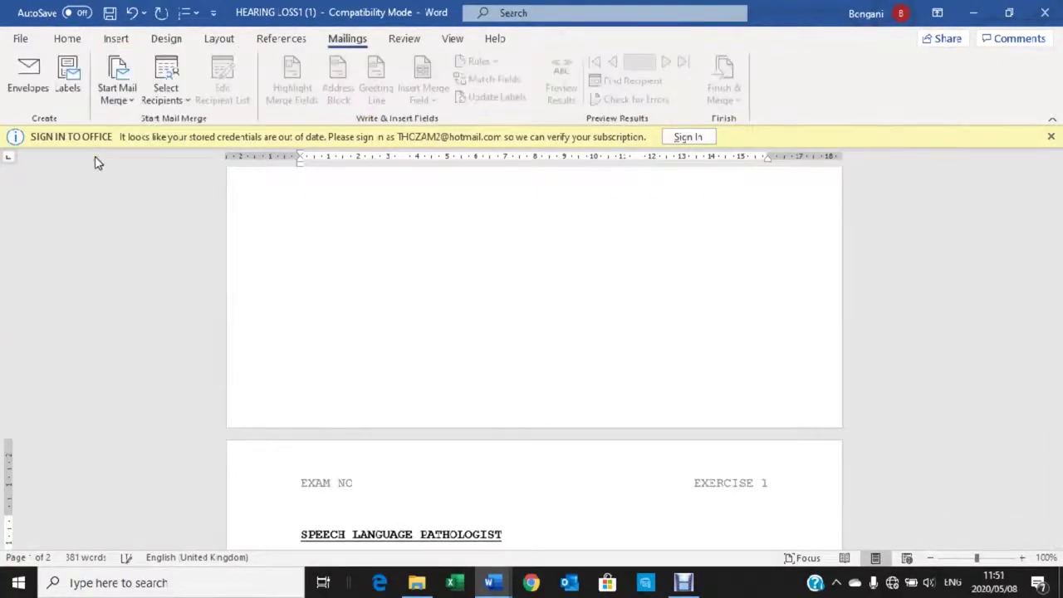
# - Scroll down to the Symptoms of hearing loss in adults section and its question list
pyautogui.scroll(5, 48, 264)
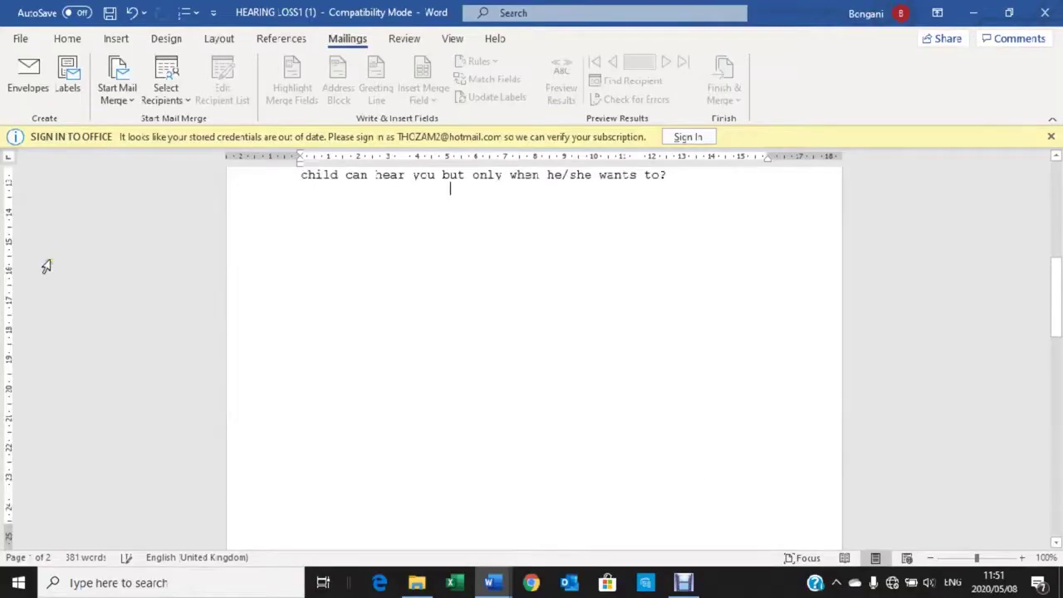
pyautogui.click(47, 266)
pyautogui.scroll(-5, 78, 249)
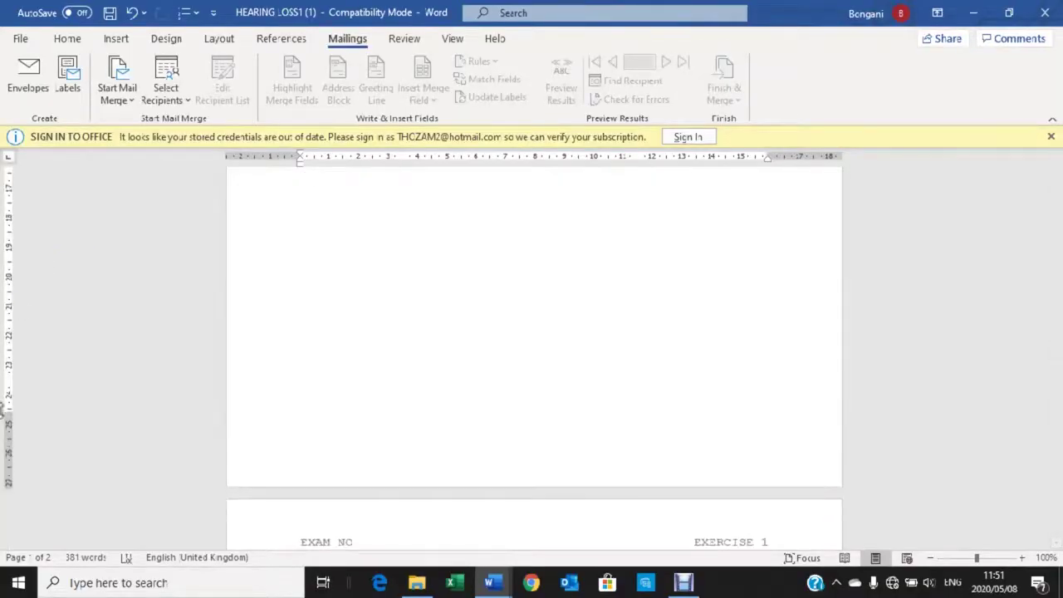
pyautogui.scroll(5, 102, 327)
pyautogui.scroll(5, 249, 316)
pyautogui.scroll(-3, 374, 316)
pyautogui.scroll(-5, 372, 332)
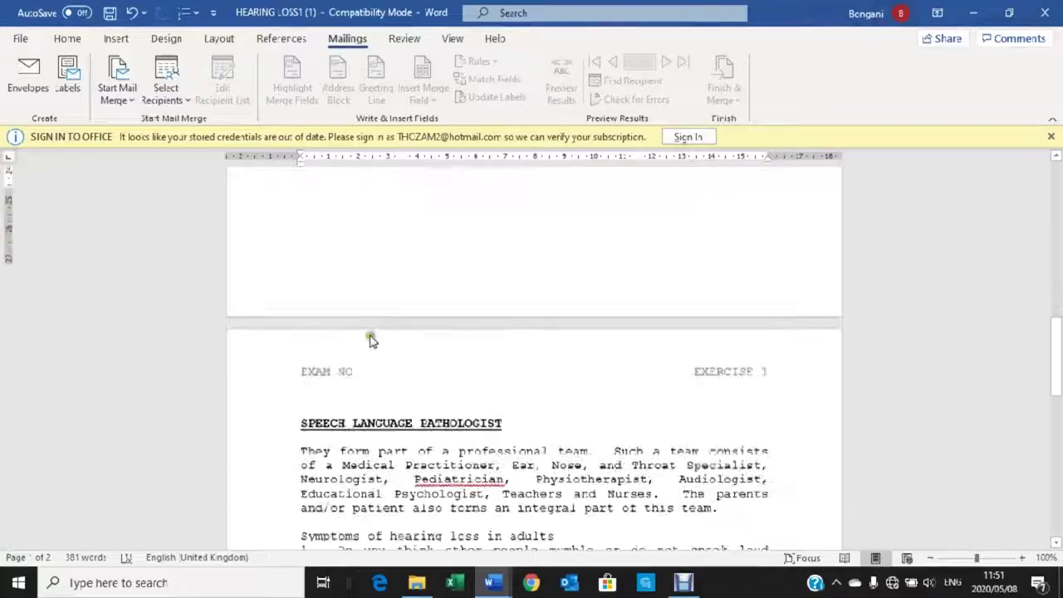
pyautogui.scroll(-1, 370, 340)
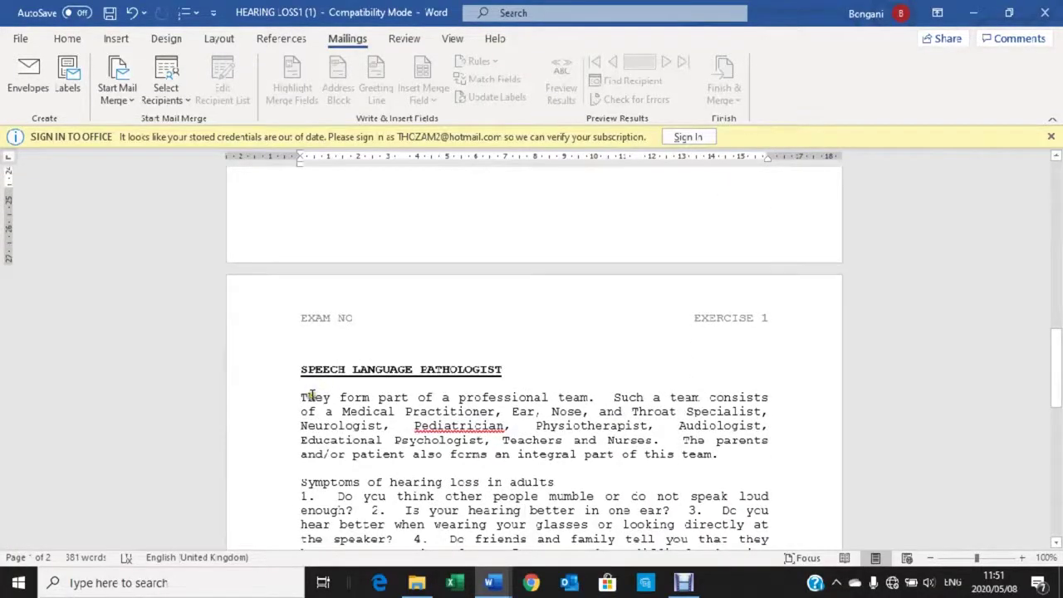
pyautogui.scroll(-2, 312, 397)
pyautogui.scroll(-4, 309, 403)
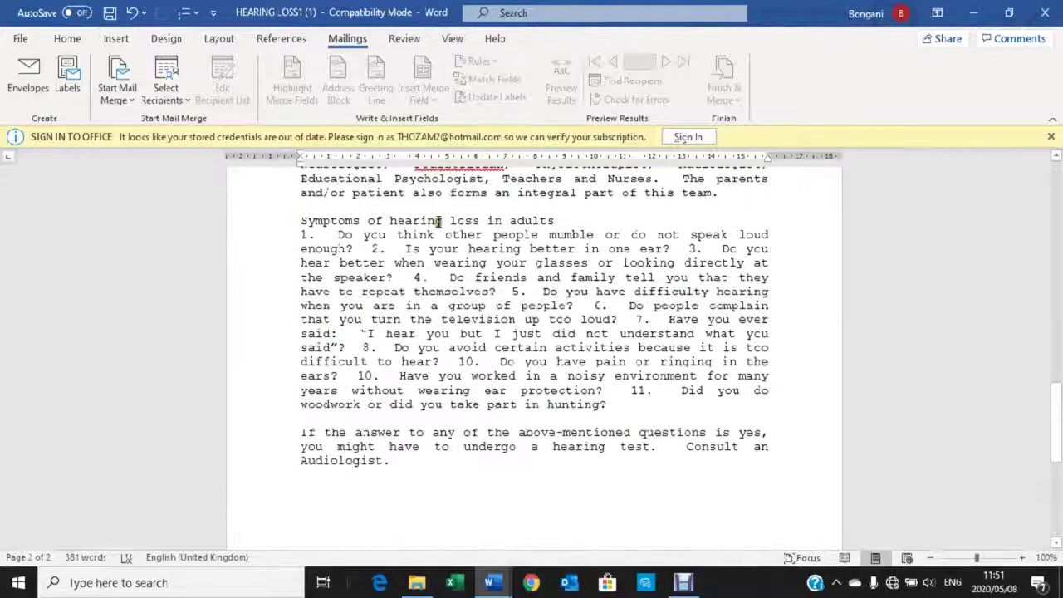
# - Add a blank line under 'Symptoms of hearing loss in adults' and format it bold, underlined and uppercase
pyautogui.click(562, 222)
pyautogui.press('Return')
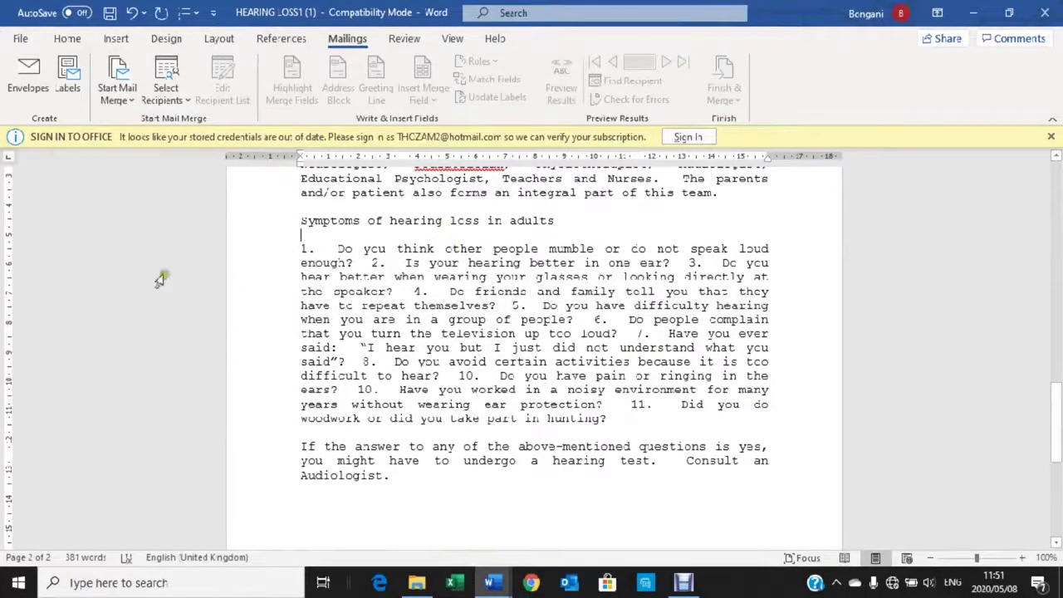
pyautogui.click(199, 221)
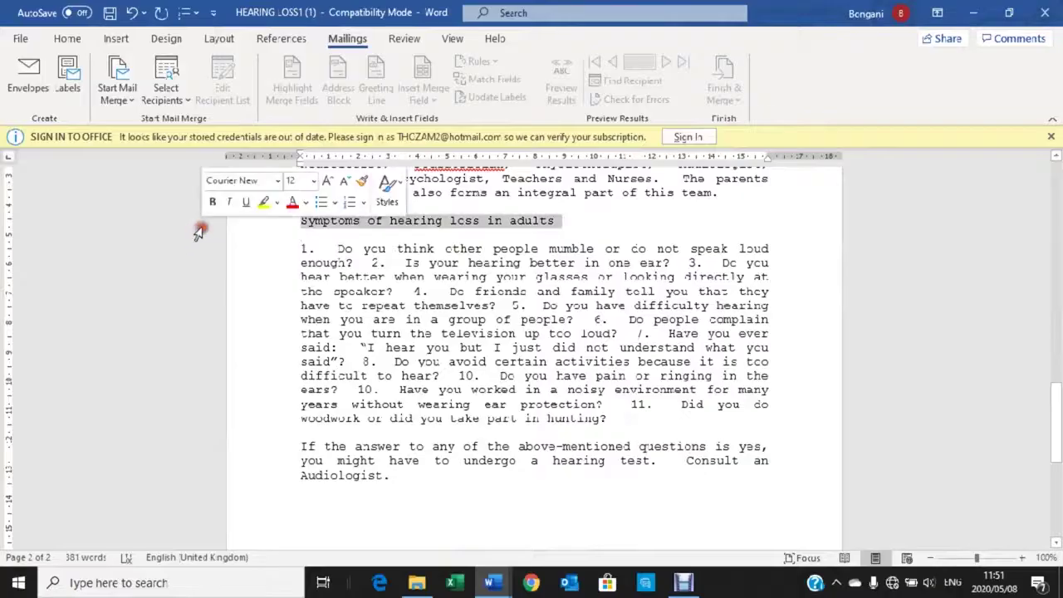
pyautogui.click(67, 38)
pyautogui.click(143, 92)
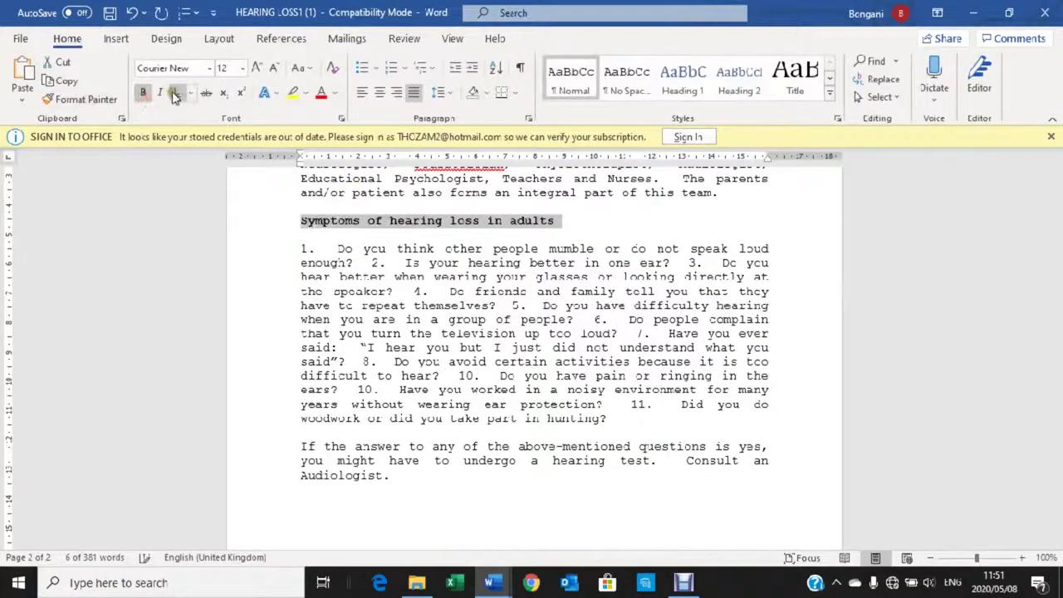
pyautogui.click(176, 93)
pyautogui.click(295, 68)
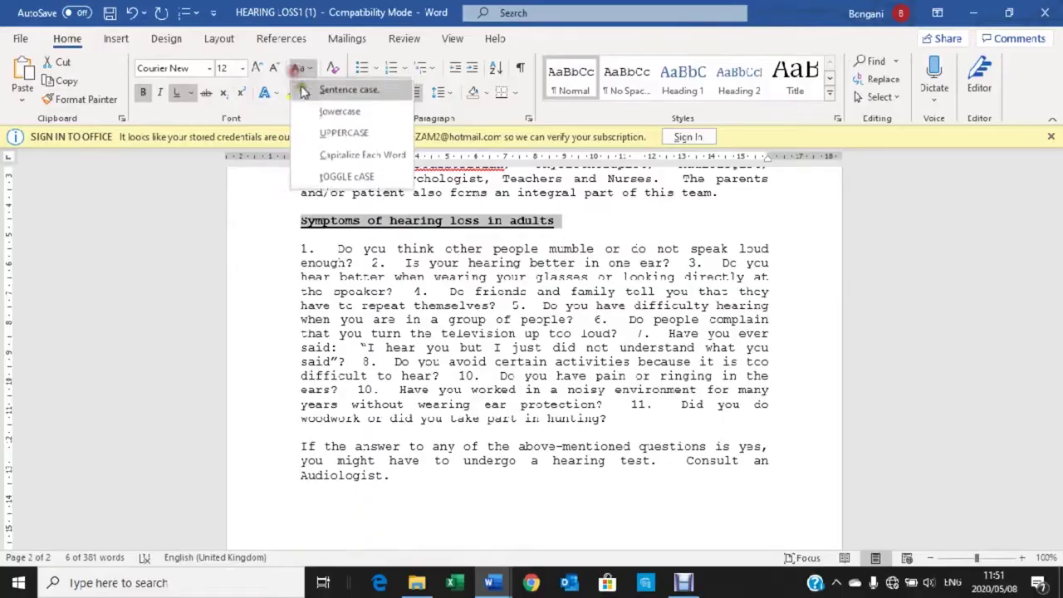
pyautogui.click(328, 132)
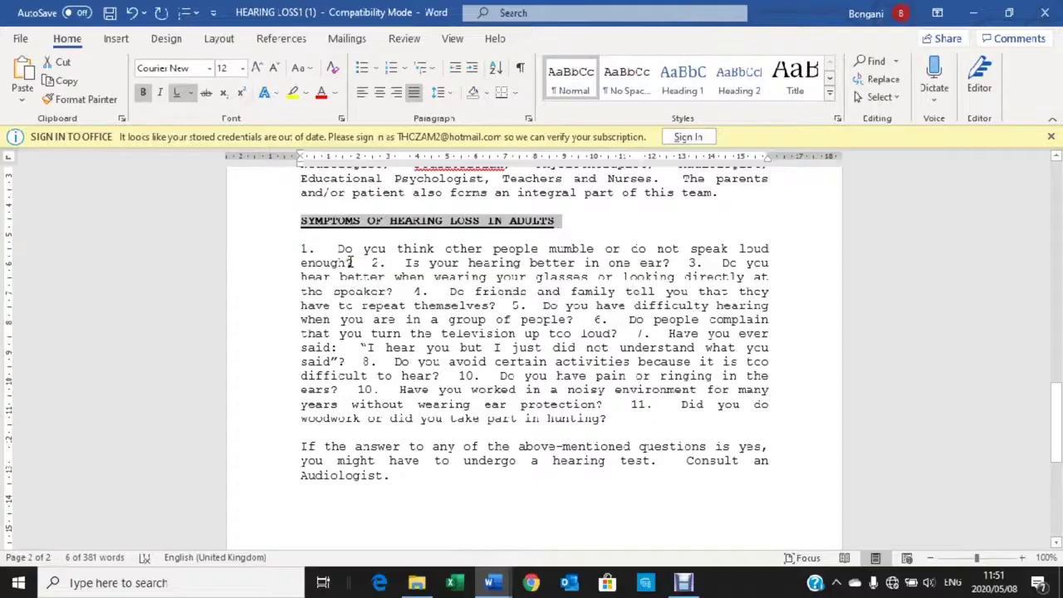
# - Set the adults' symptoms question list to double line spacing
pyautogui.moveTo(348, 262)
pyautogui.mouseDown()
pyautogui.moveTo(374, 427)
pyautogui.moveTo(633, 421)
pyautogui.mouseUp()
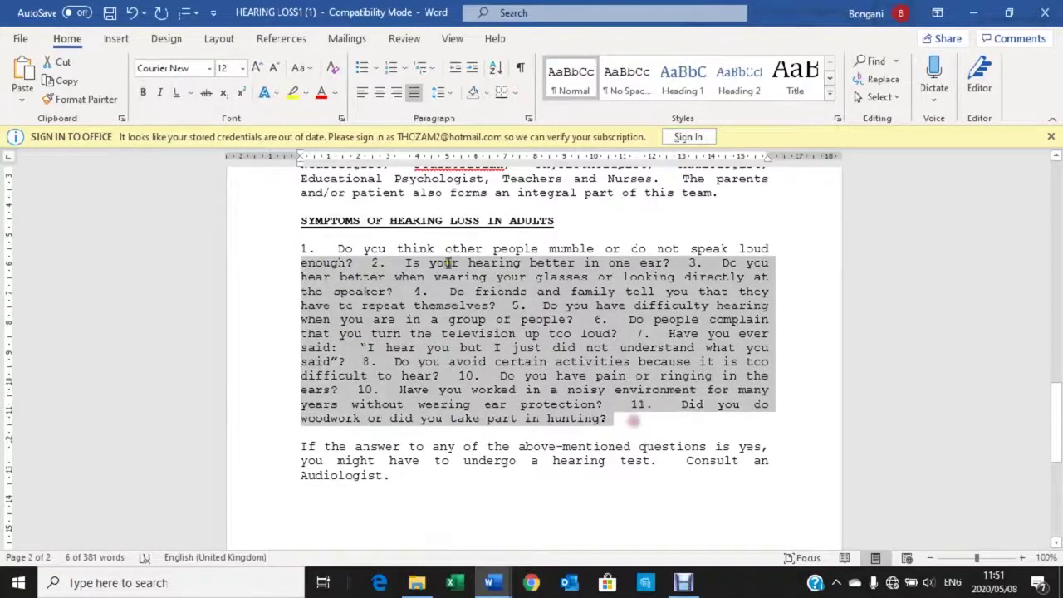
pyautogui.click(528, 118)
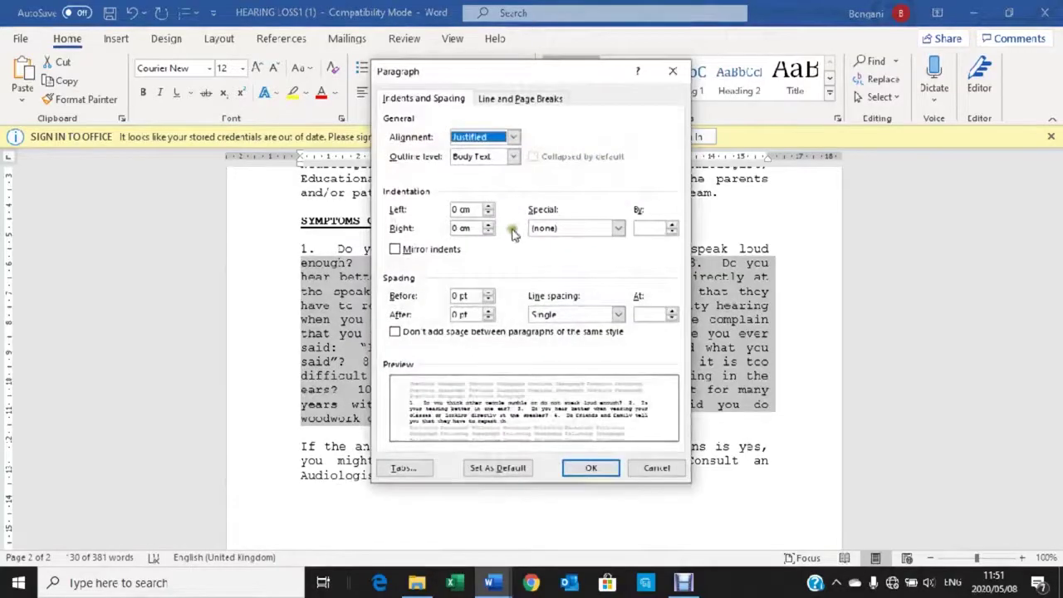
pyautogui.click(612, 314)
pyautogui.click(573, 346)
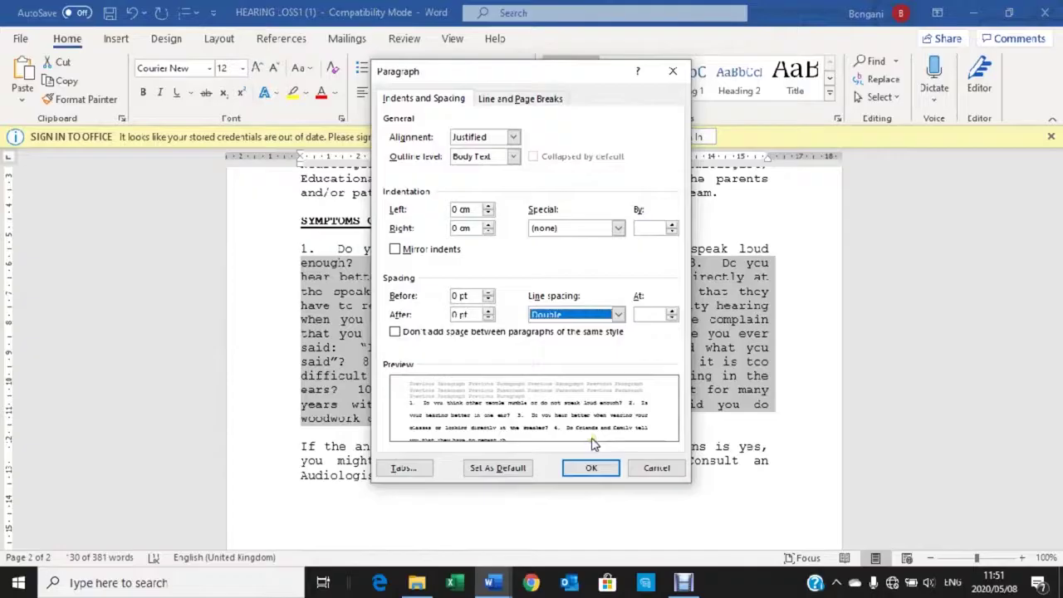
pyautogui.click(606, 469)
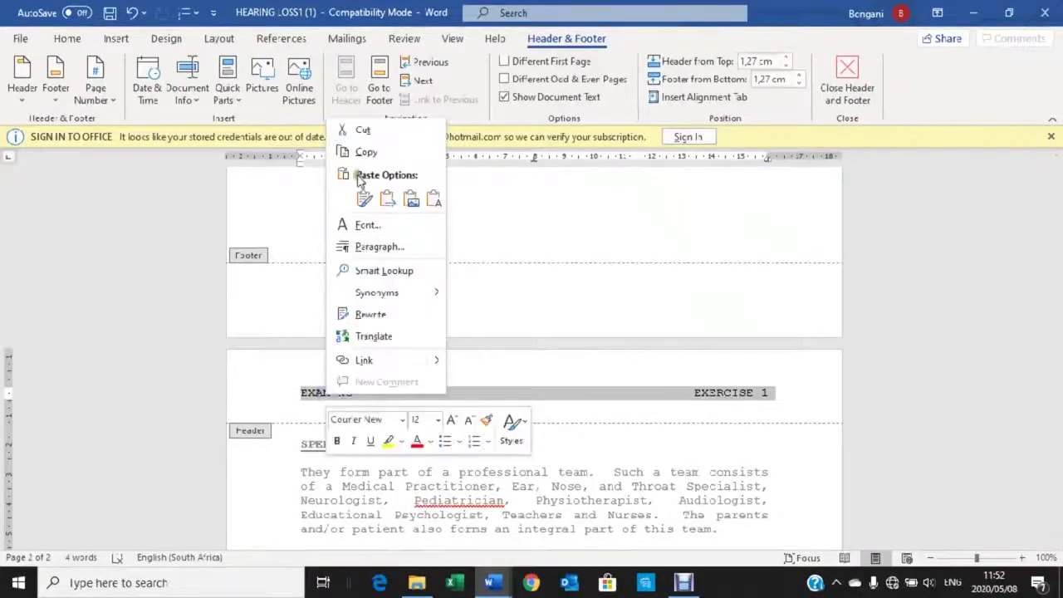
# - Move the EXAM NO and EXERCISE 1 line from the header into the footer, keeping source formatting
pyautogui.click(420, 324)
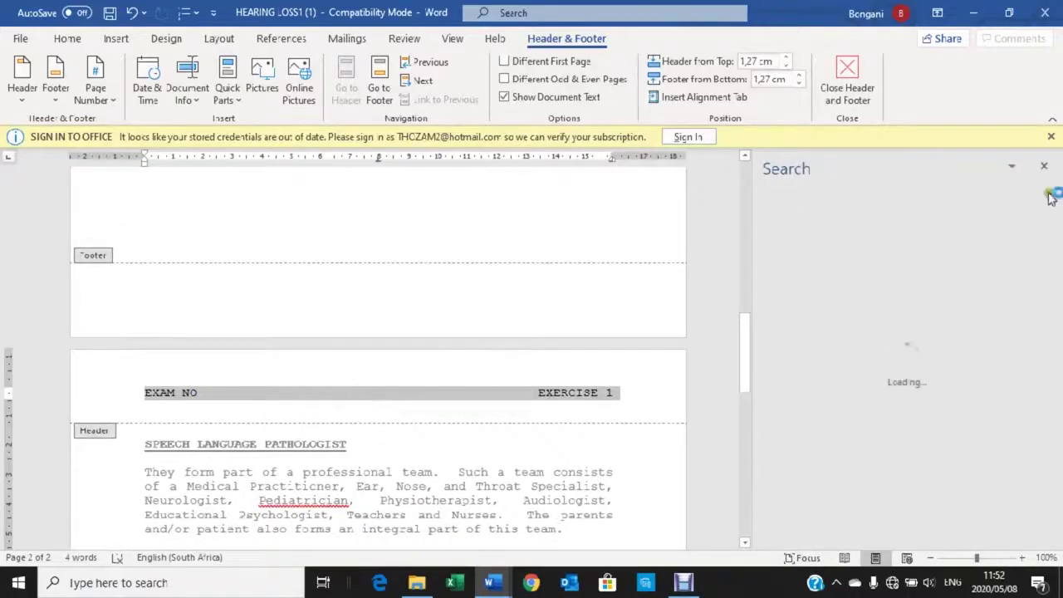
pyautogui.click(1046, 166)
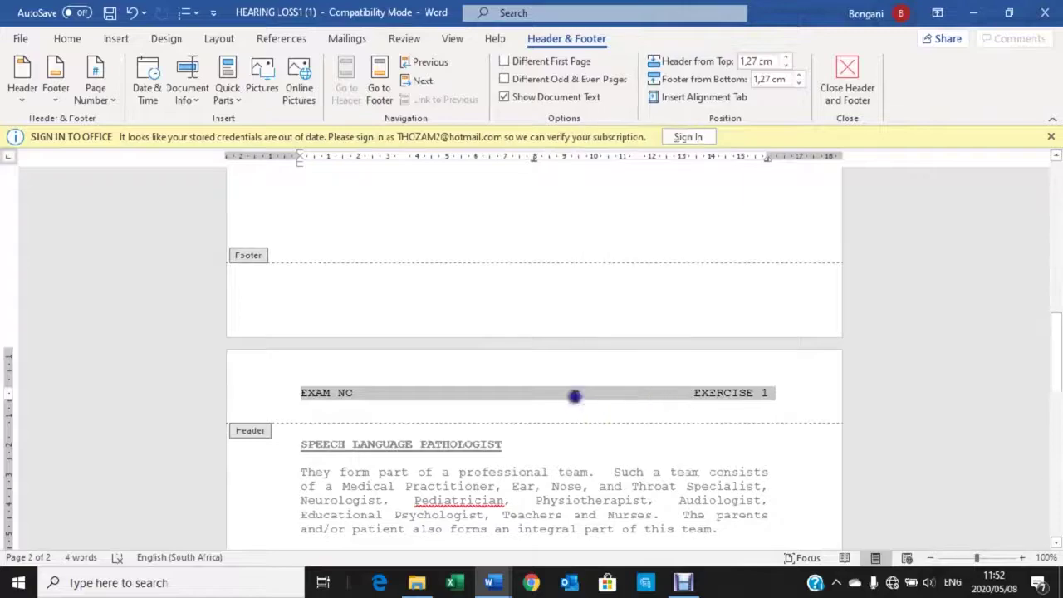
pyautogui.rightClick(575, 399)
pyautogui.click(604, 247)
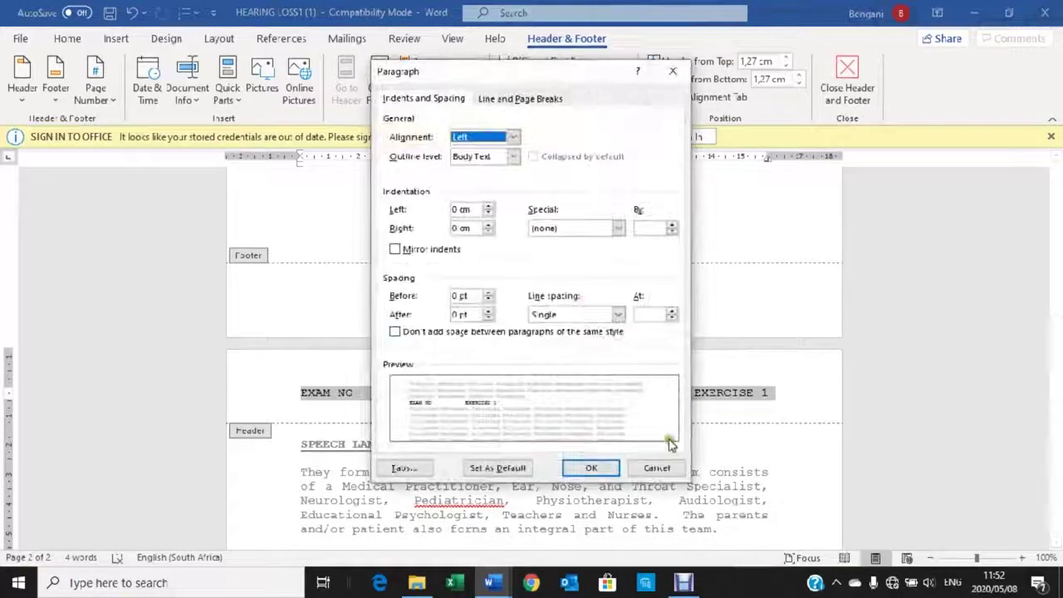
pyautogui.click(672, 464)
pyautogui.rightClick(615, 386)
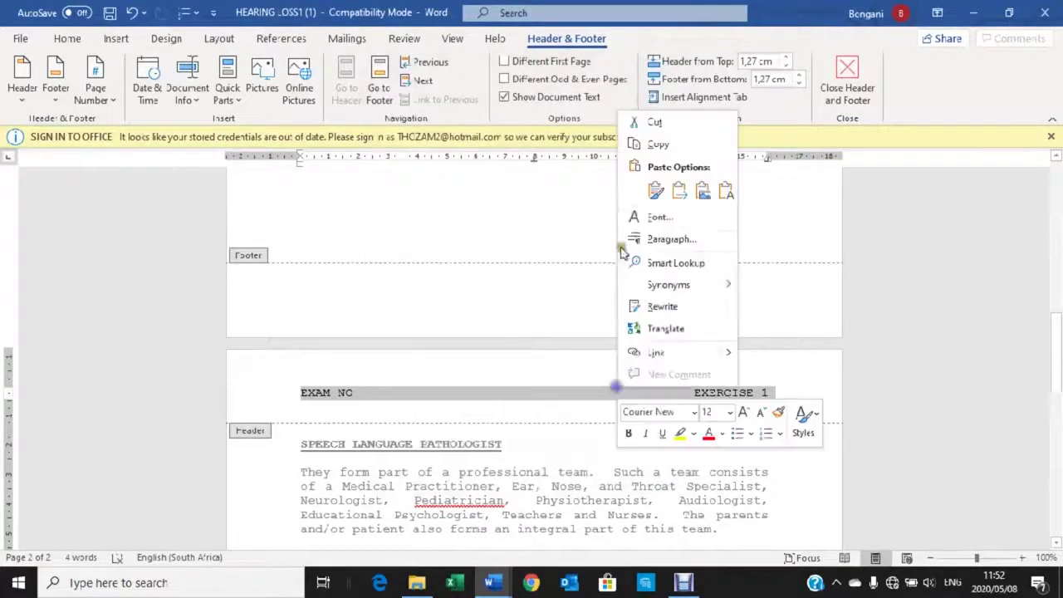
pyautogui.click(631, 121)
pyautogui.click(304, 274)
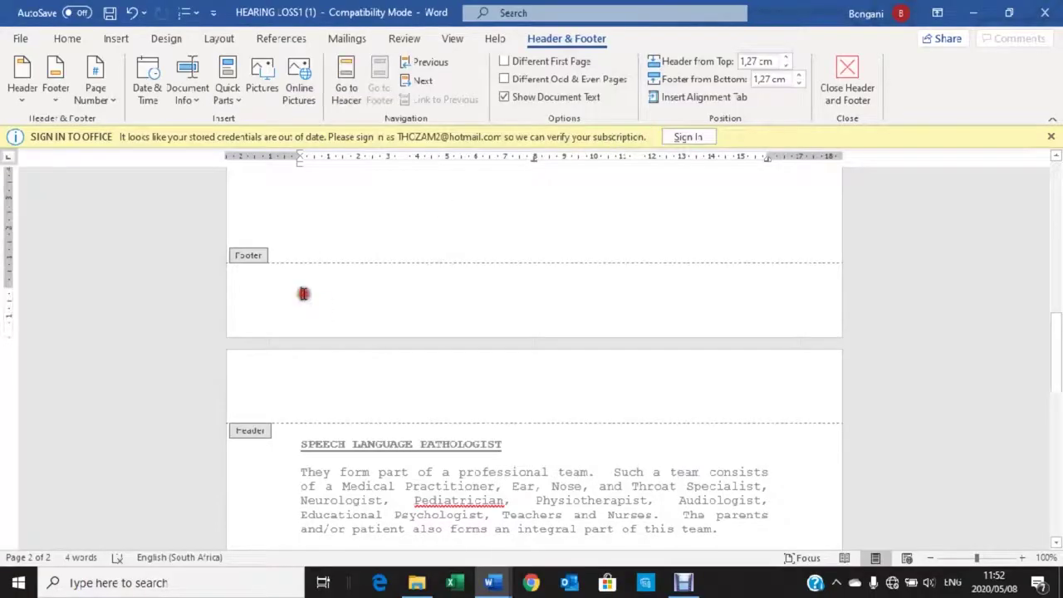
pyautogui.rightClick(305, 294)
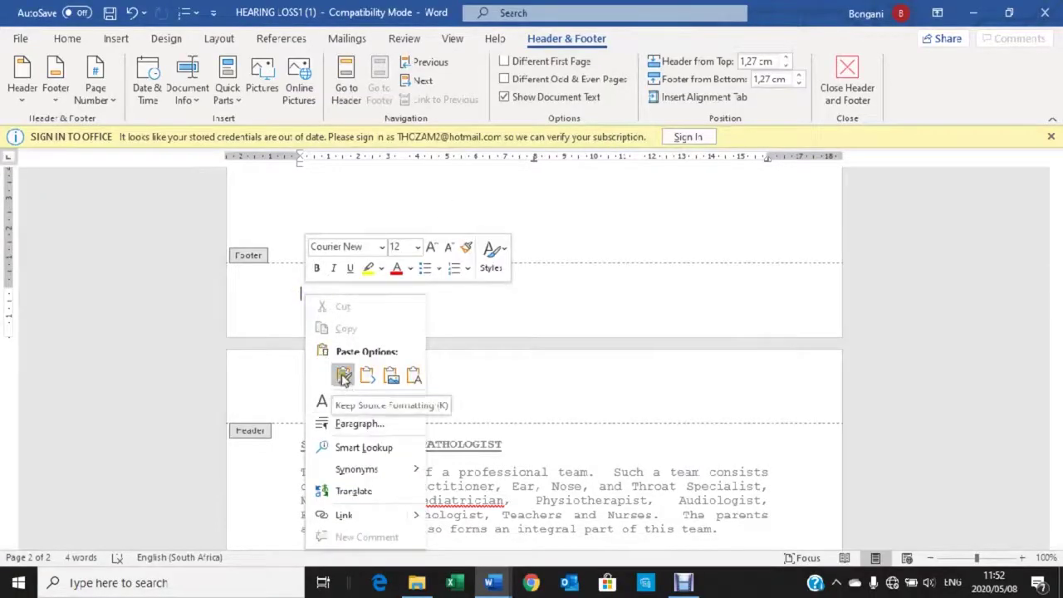
pyautogui.click(344, 376)
pyautogui.click(343, 389)
pyautogui.write('Deaf Awareness Week.6-11 Se')
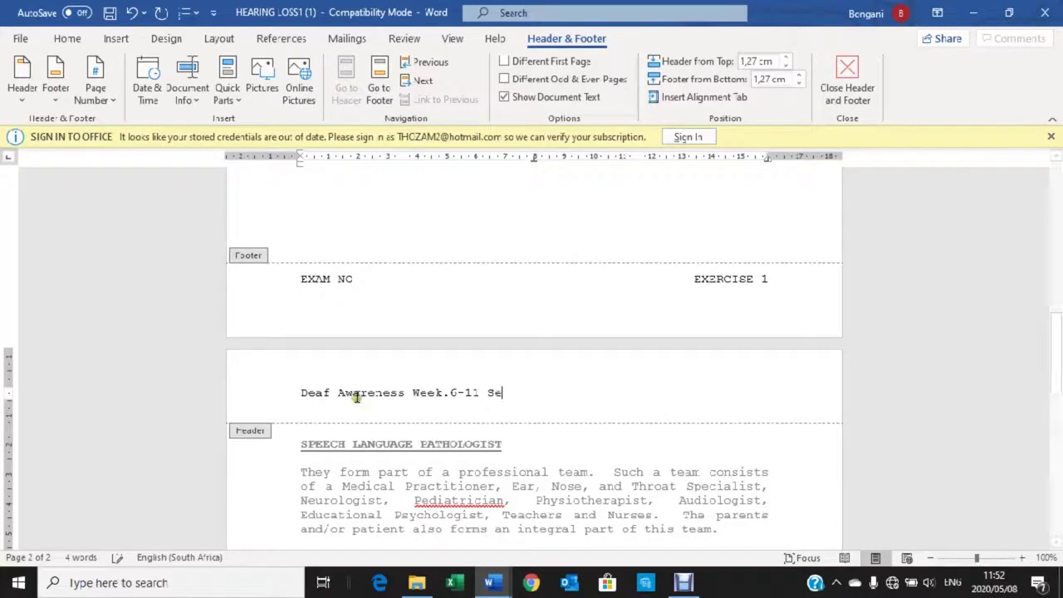
# - Finish the header 'Deaf Awareness Week.6-11 September' and set it in underlined Arial
pyautogui.write('ptember')
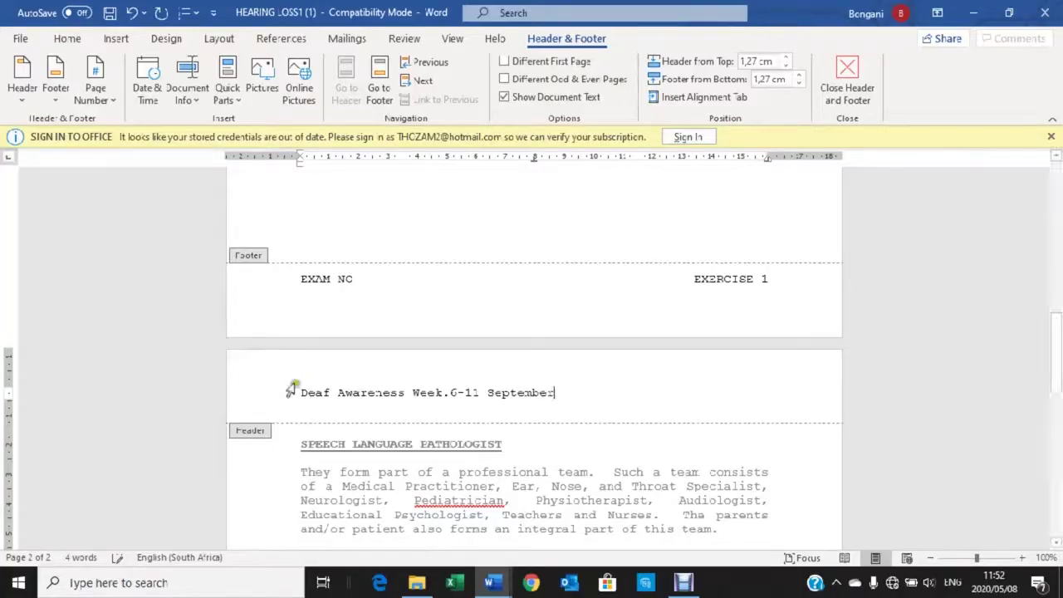
pyautogui.click(257, 403)
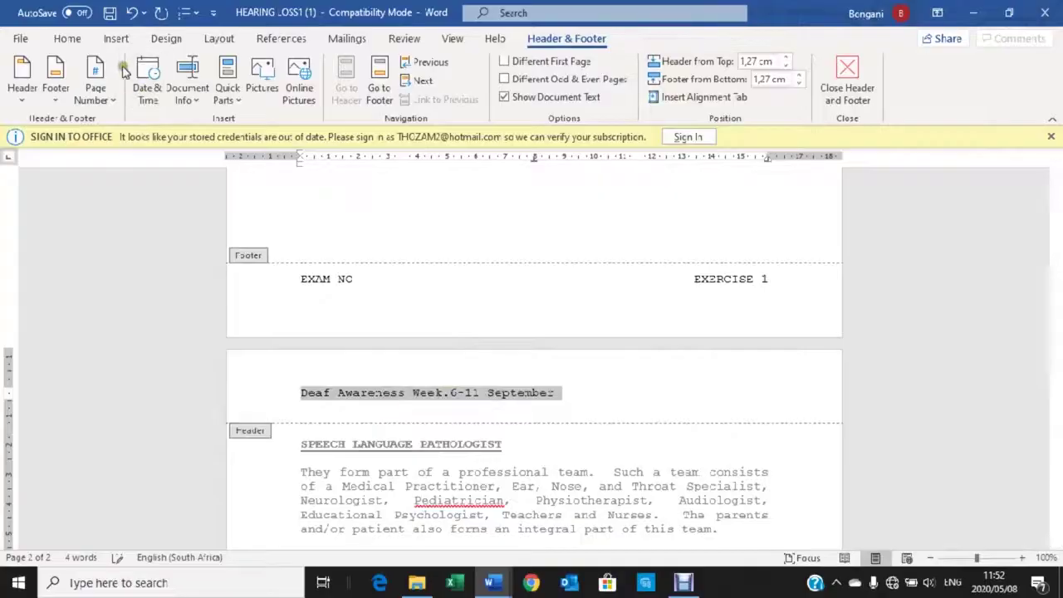
pyautogui.click(66, 40)
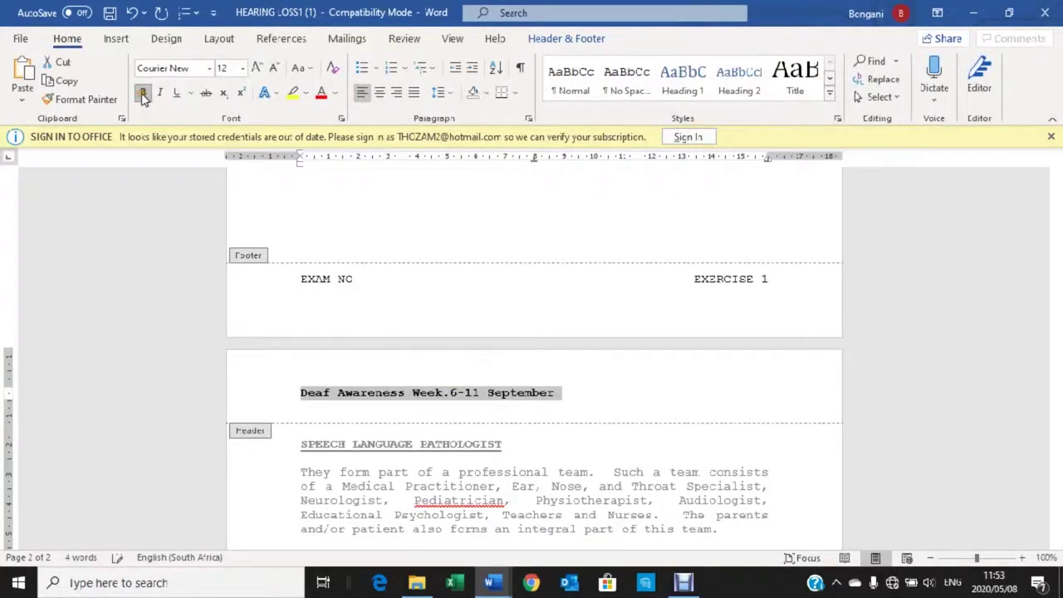
pyautogui.click(208, 70)
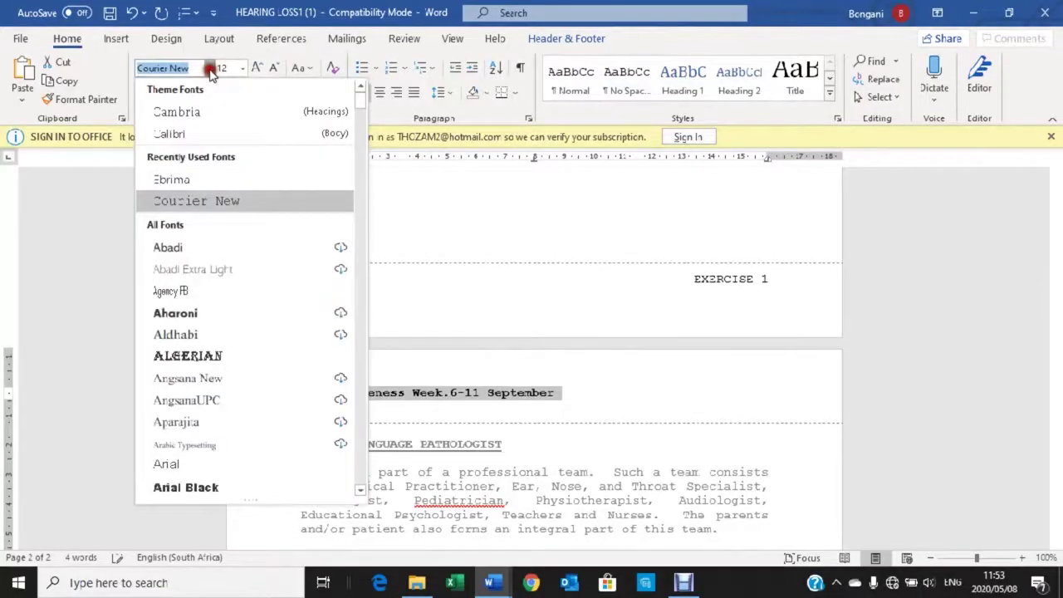
pyautogui.write('ar')
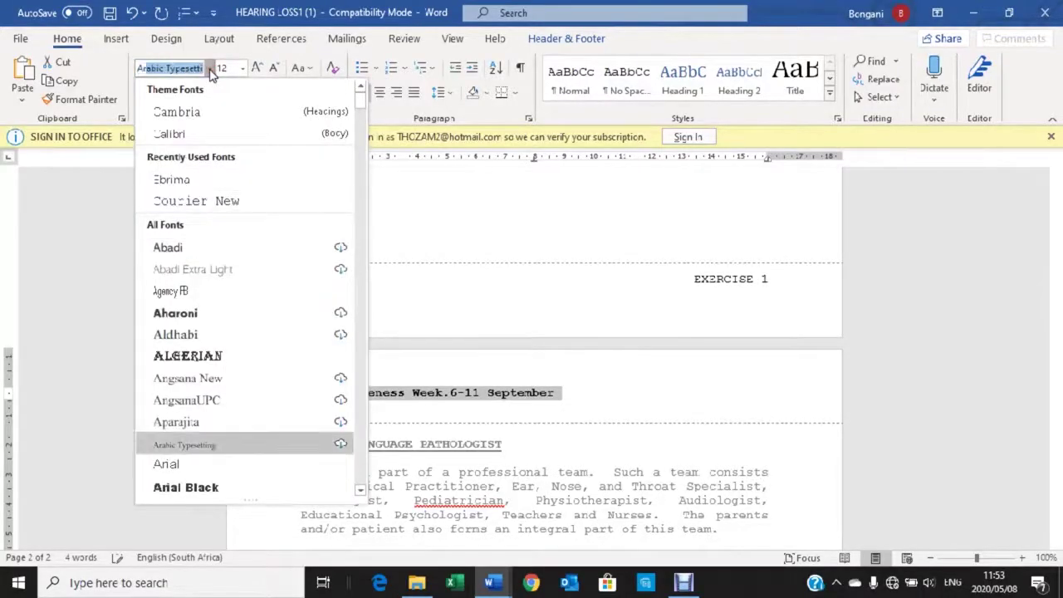
pyautogui.click(186, 463)
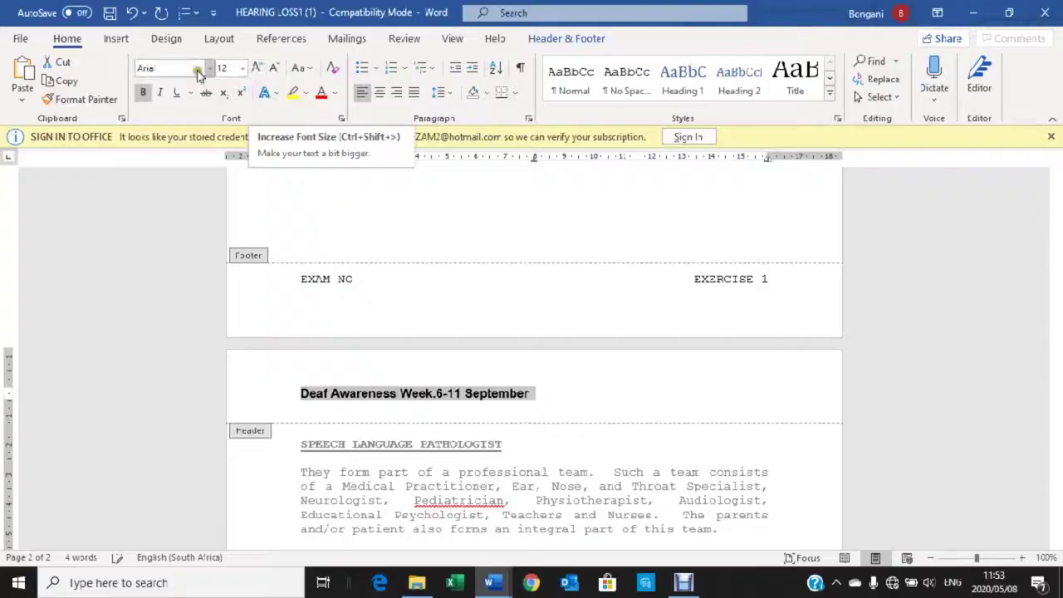
pyautogui.click(175, 92)
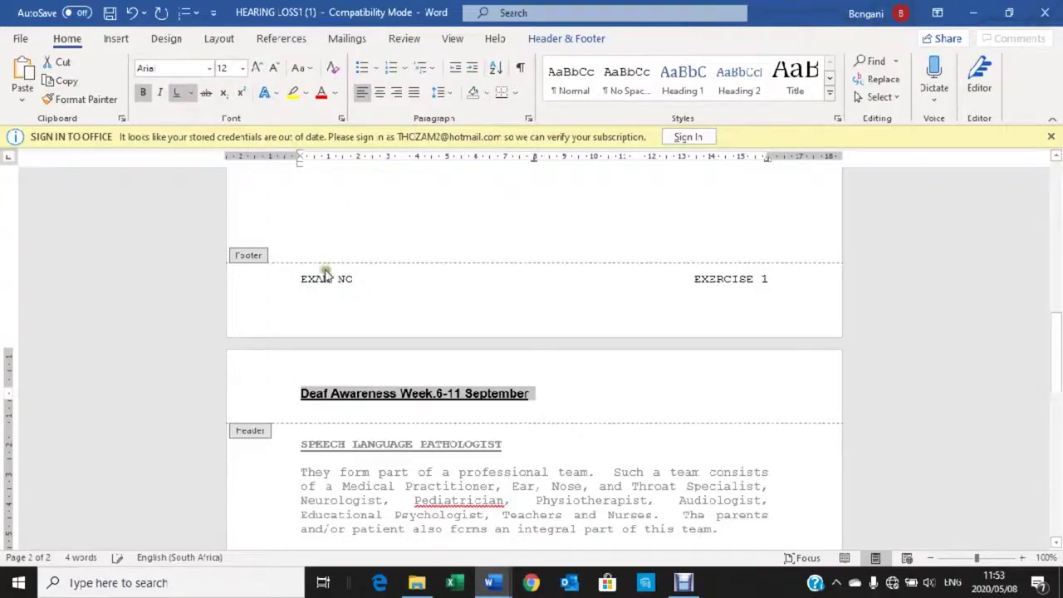
# - Return to the document body and scroll to the children's hearing-loss symptoms list
pyautogui.scroll(-5, 325, 274)
pyautogui.doubleClick(490, 344)
pyautogui.scroll(-3, 447, 367)
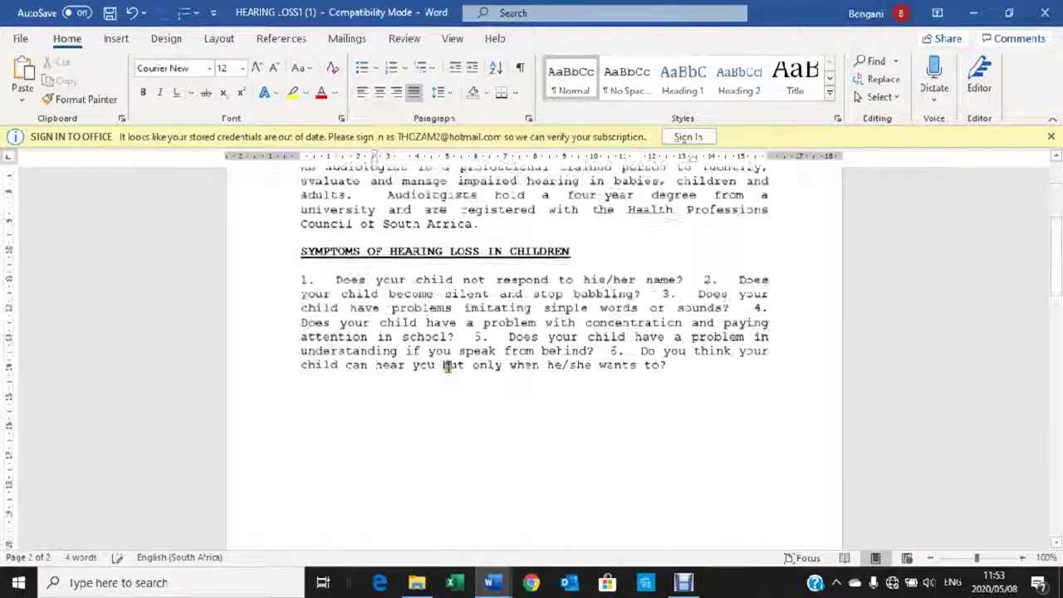
pyautogui.scroll(-1, 447, 366)
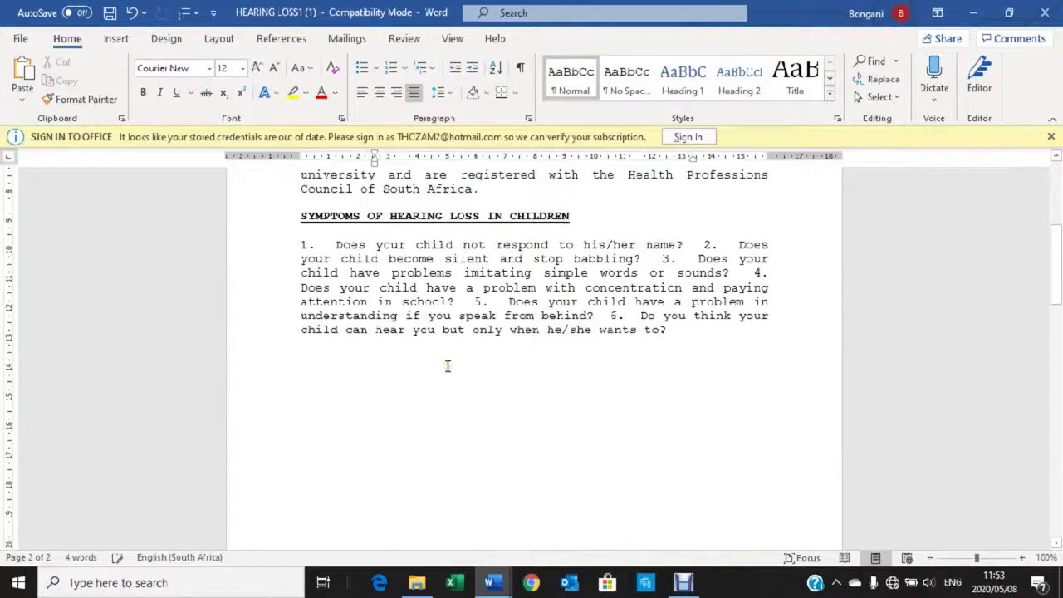